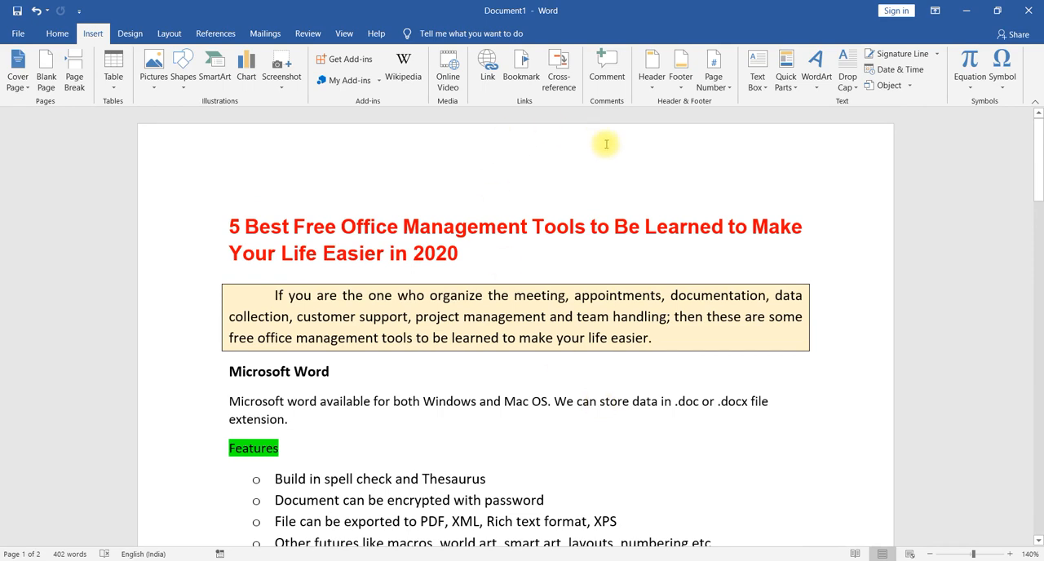
scroll(740, 270, down, 5)
scroll(740, 272, down, 4)
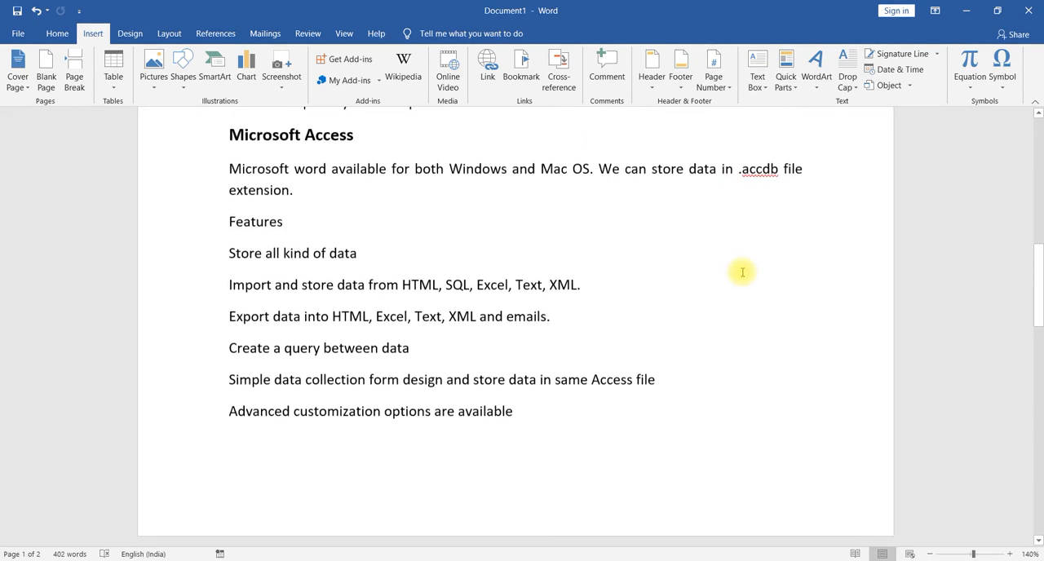
scroll(739, 302, up, 1)
scroll(738, 302, down, 3)
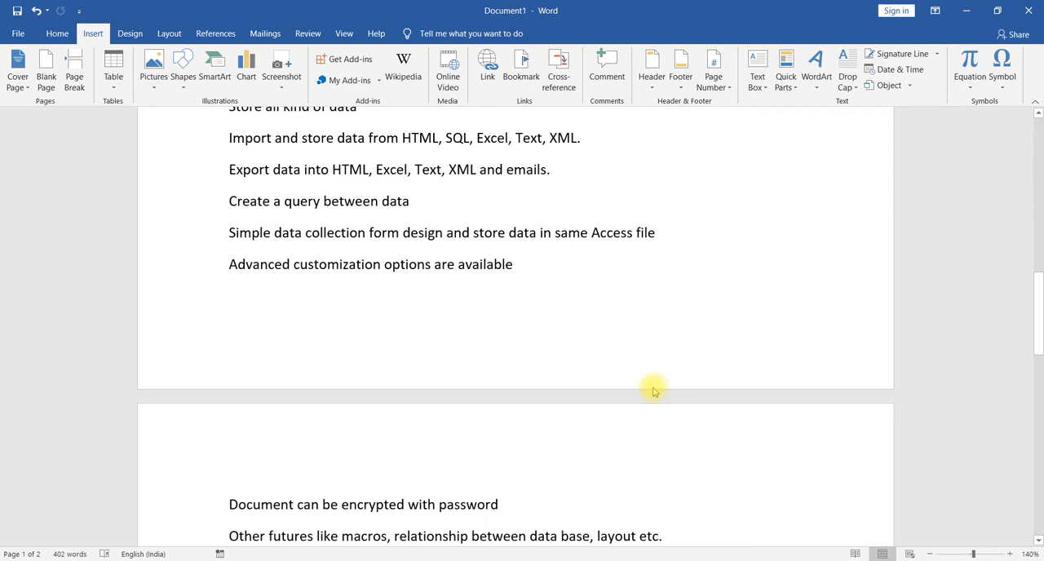
scroll(675, 252, up, 12)
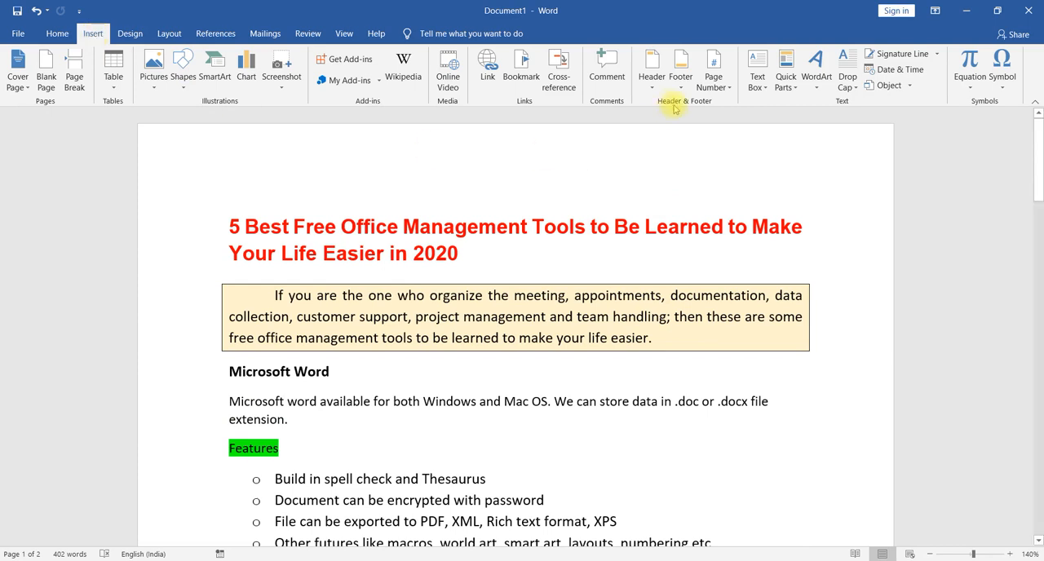
- Open the document header for editing and enter the text "Beta Academy"
click(650, 89)
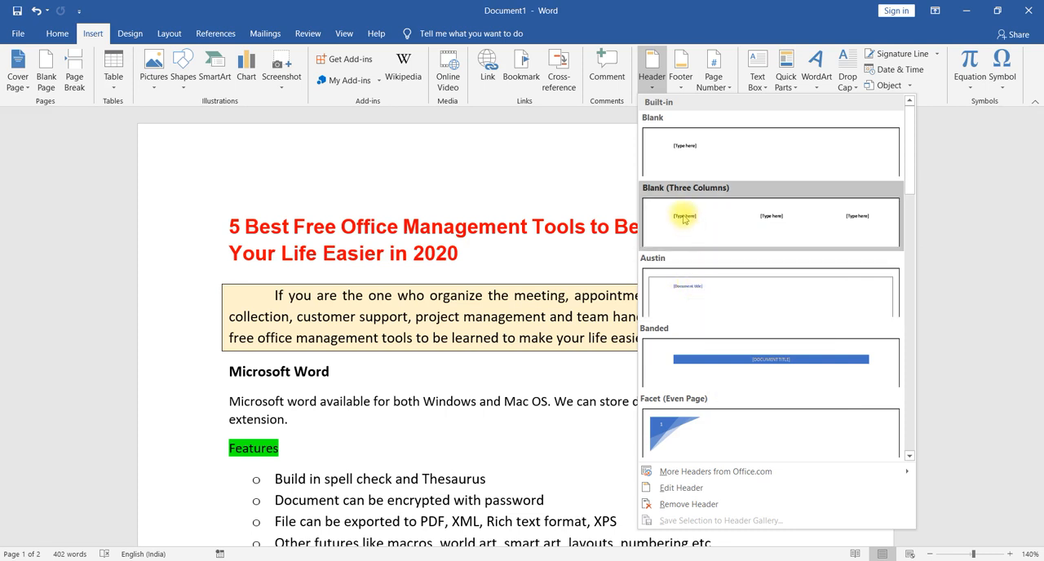
scroll(717, 361, down, 5)
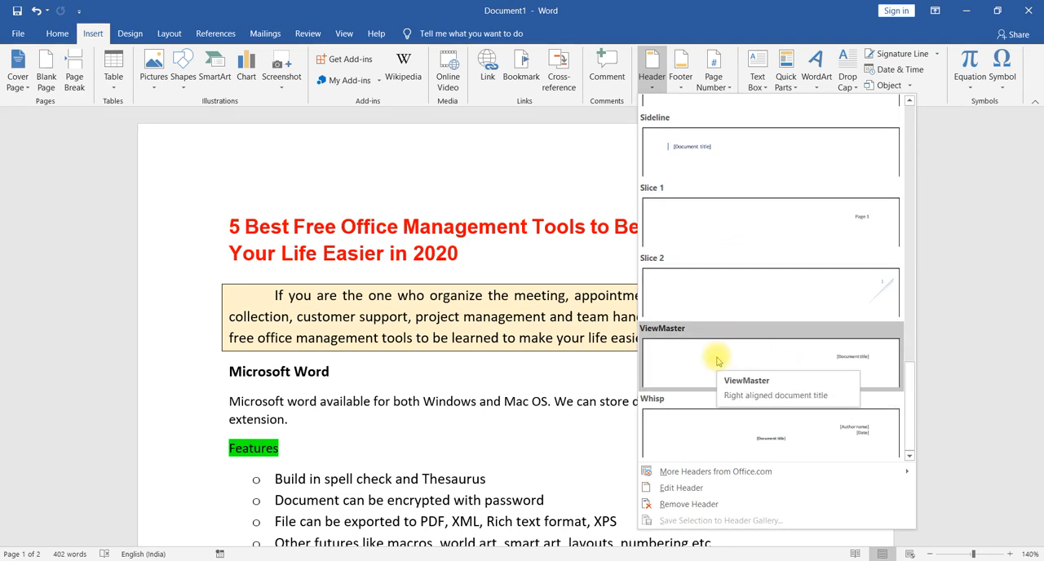
click(681, 488)
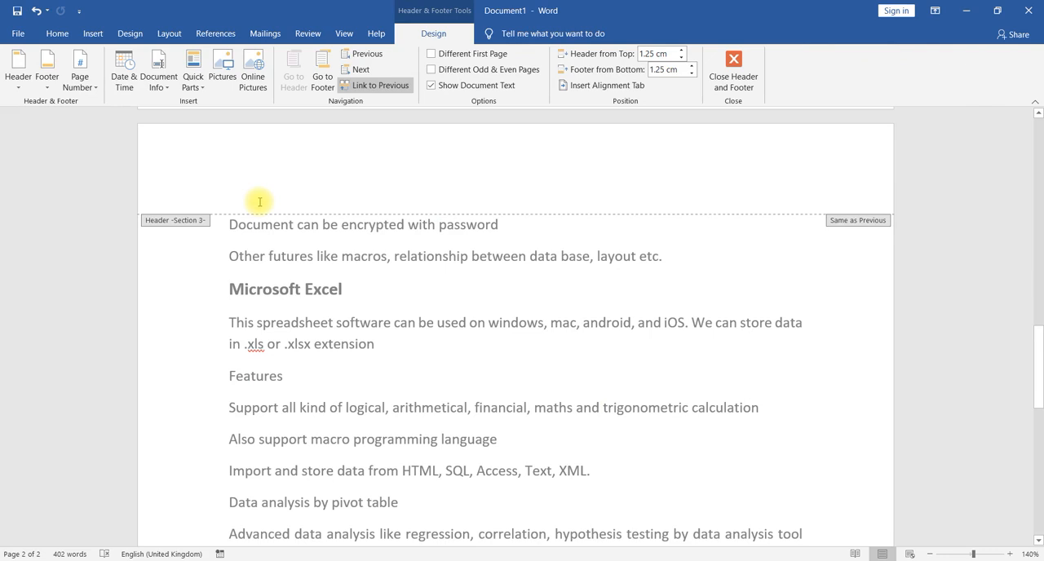
text(b)
text(eta )
text(A)
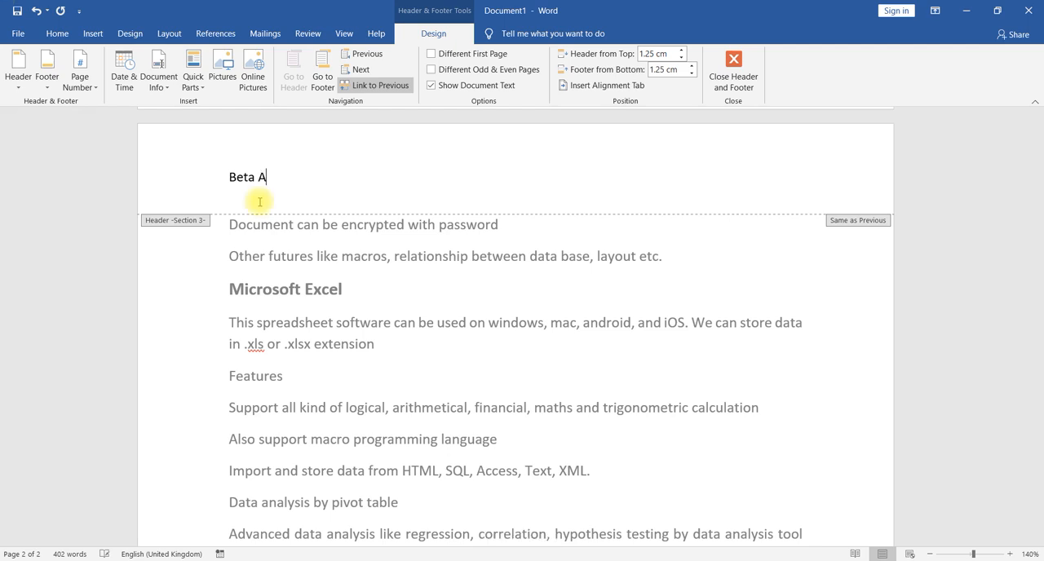
text(cademy)
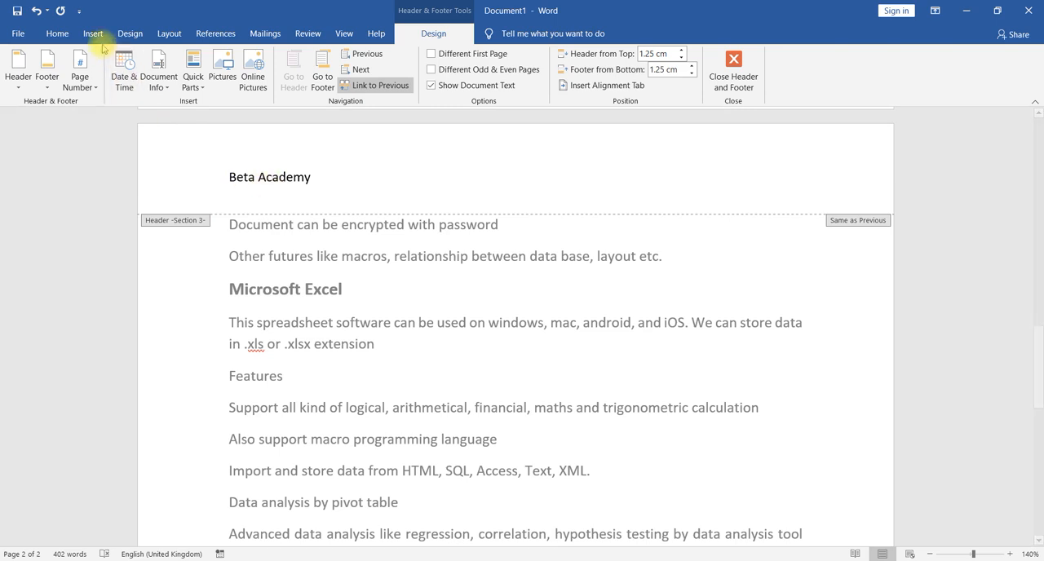
- Right-align the "Beta Academy" header text and format it as bold at 12 pt
click(60, 35)
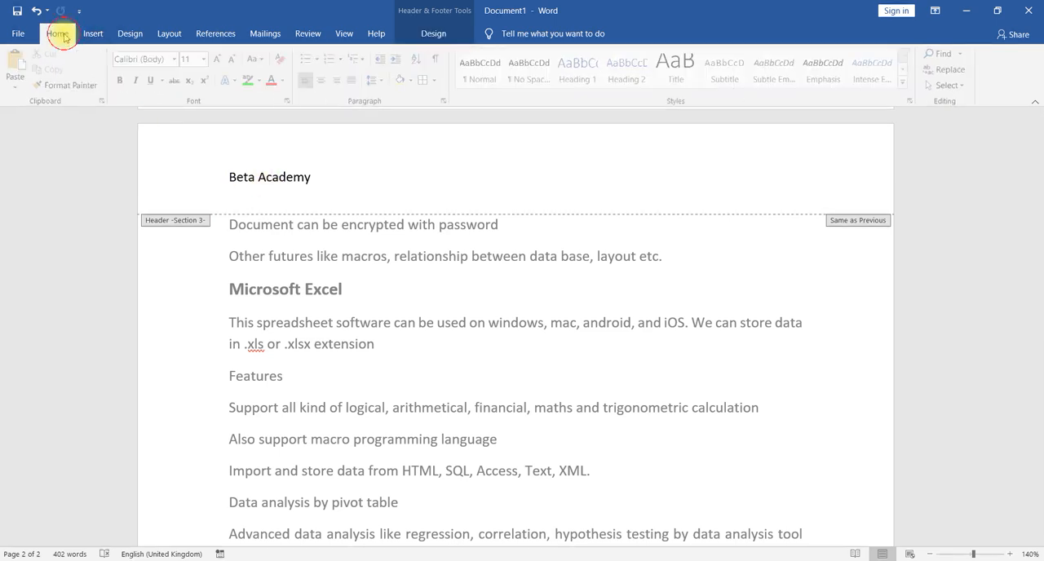
click(338, 82)
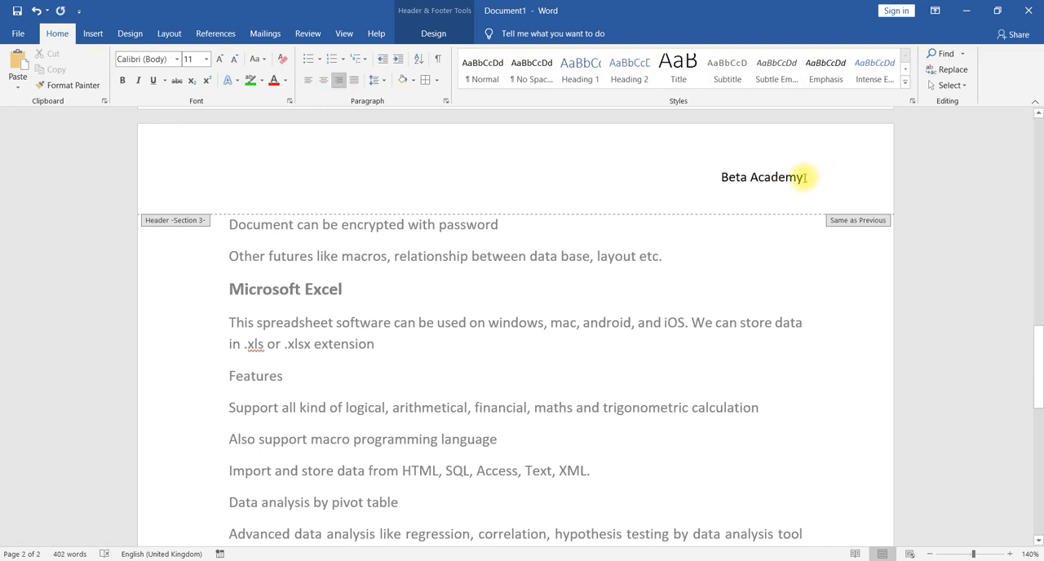
drag(806, 177, 716, 177)
click(123, 80)
click(221, 59)
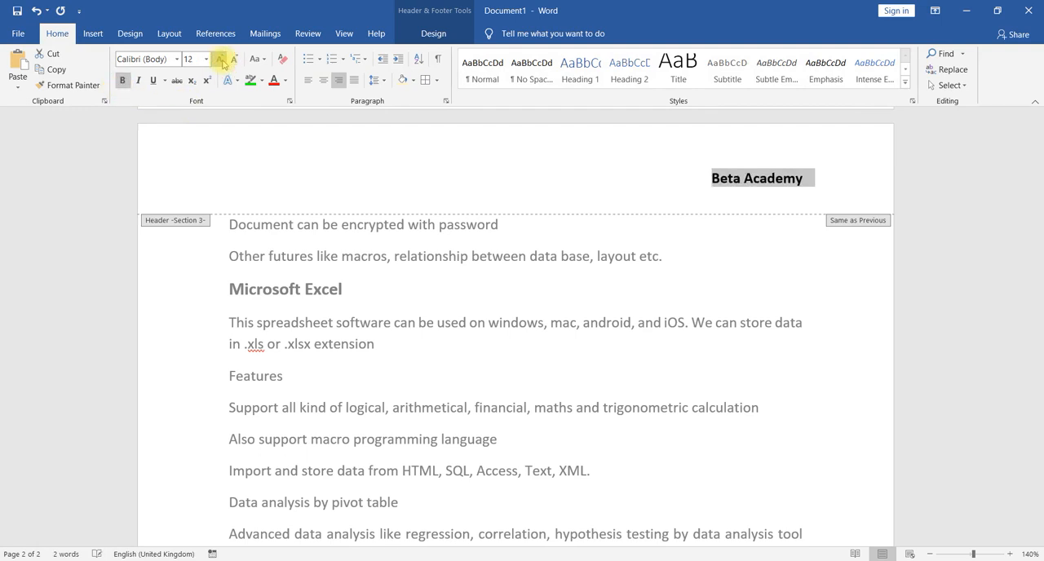
- Set the header's distance from the top of the page to 1.5 cm
click(434, 36)
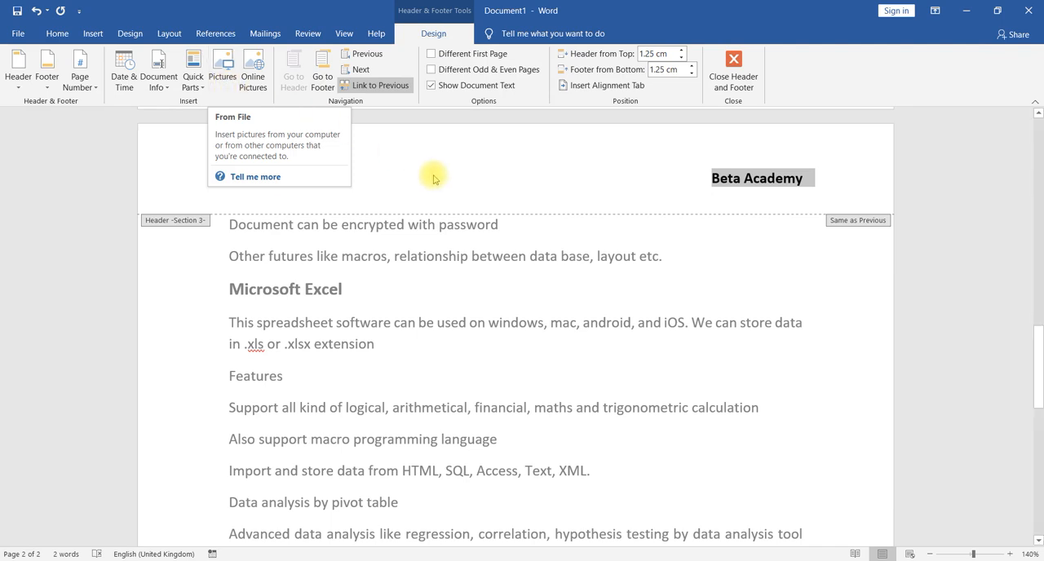
click(707, 187)
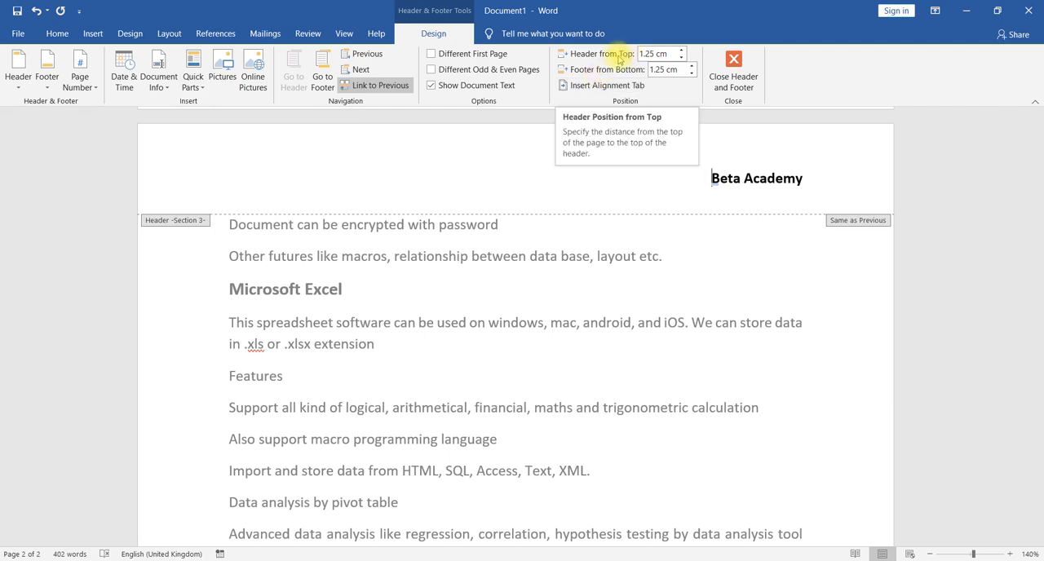
click(683, 59)
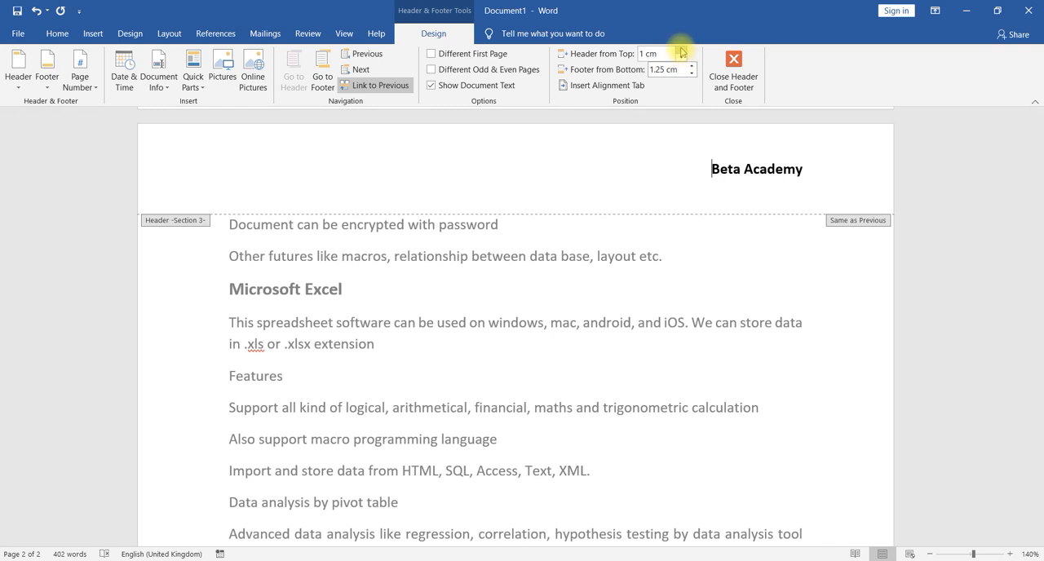
click(681, 49)
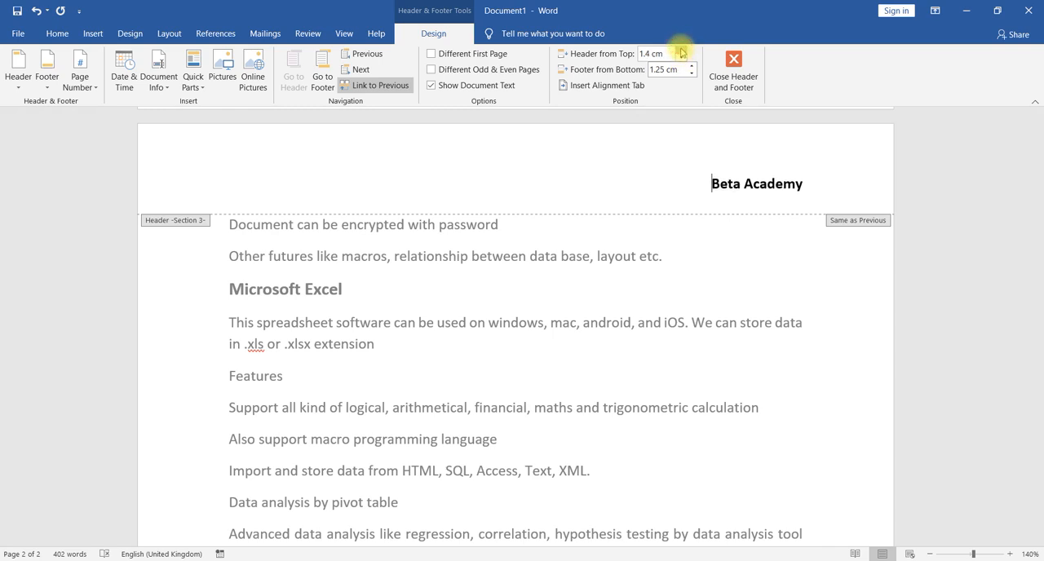
click(682, 51)
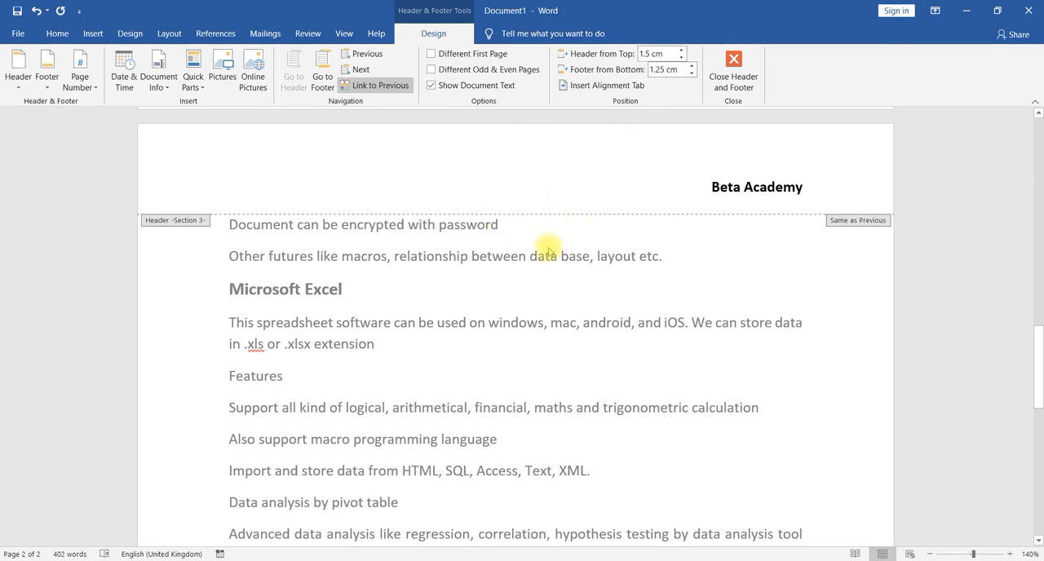
- Try the Different First Page option for the header and compare the headers on both pages
scroll(548, 252, down, 8)
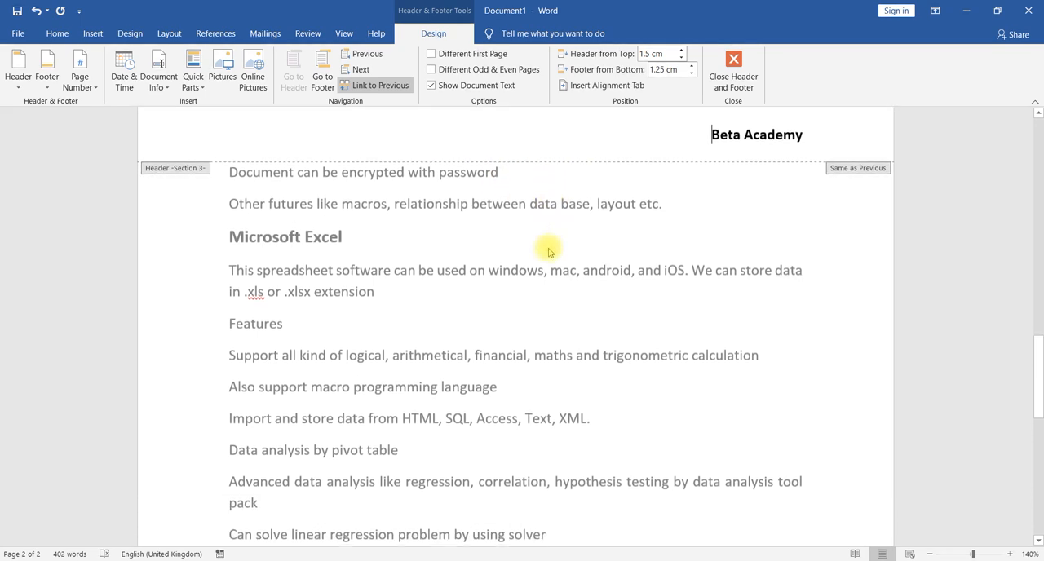
scroll(548, 251, down, 4)
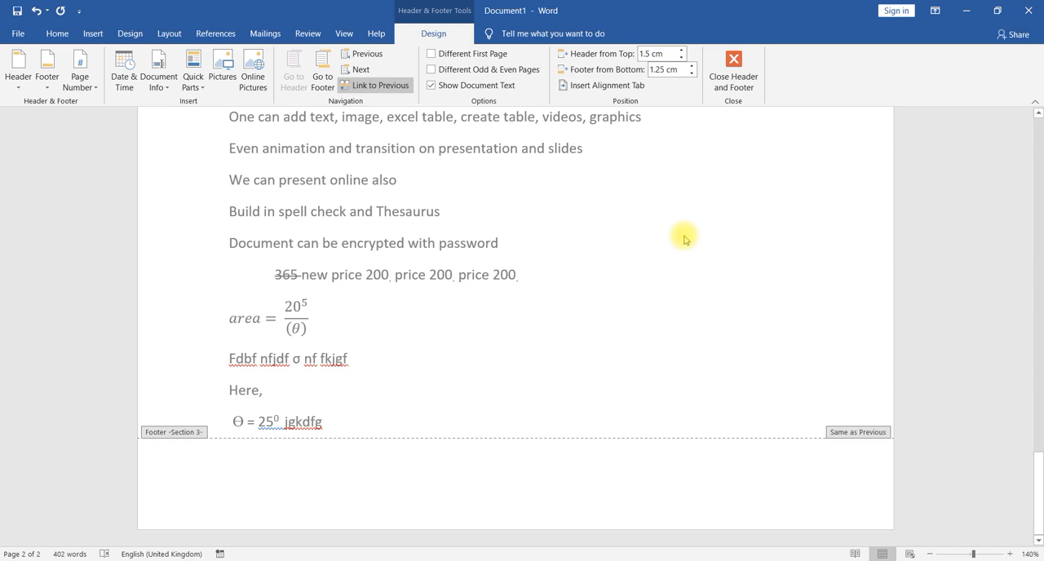
scroll(684, 235, up, 12)
scroll(684, 235, up, 15)
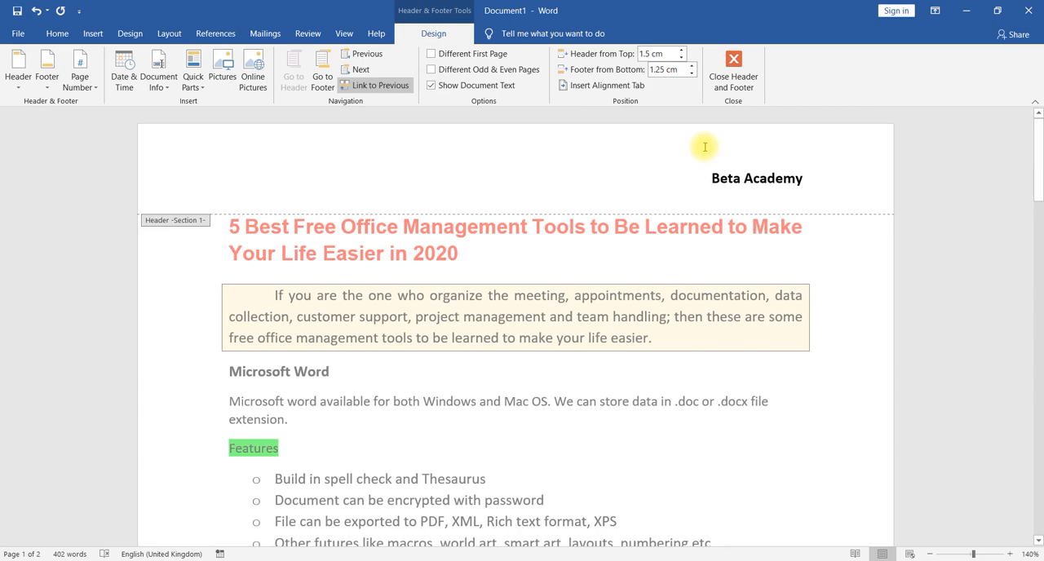
click(432, 54)
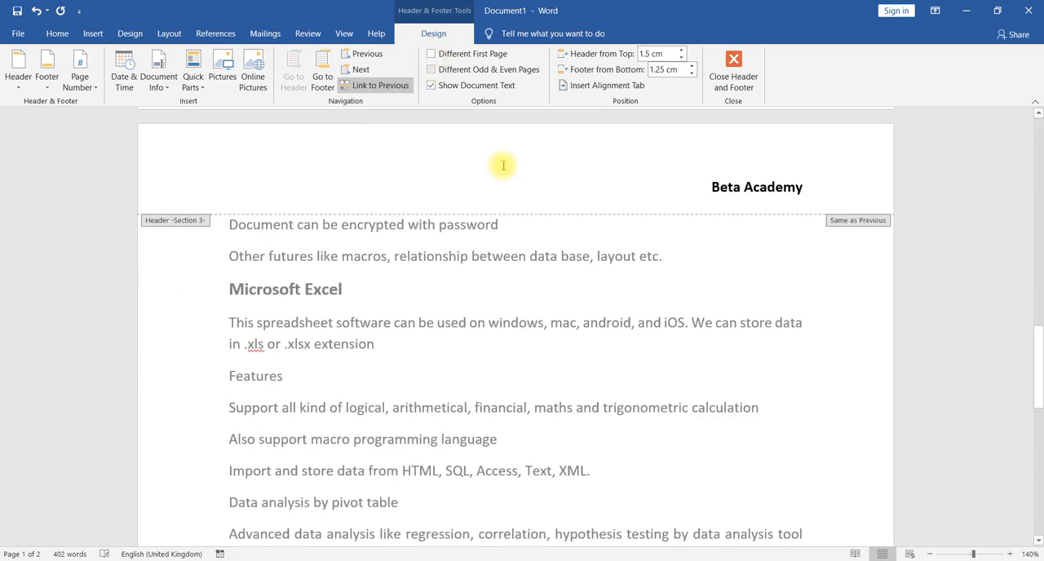
scroll(682, 229, up, 12)
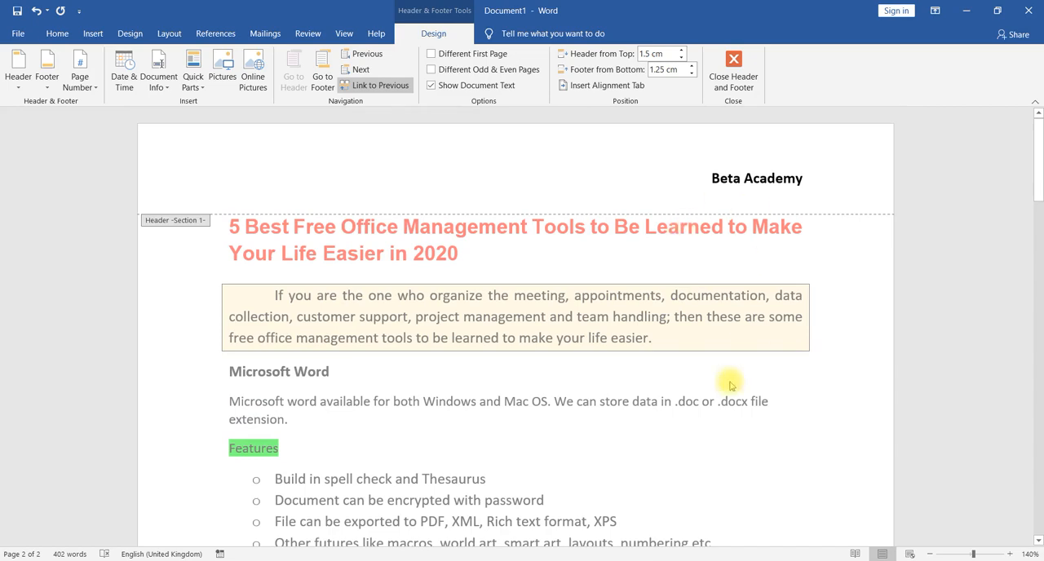
scroll(718, 399, down, 10)
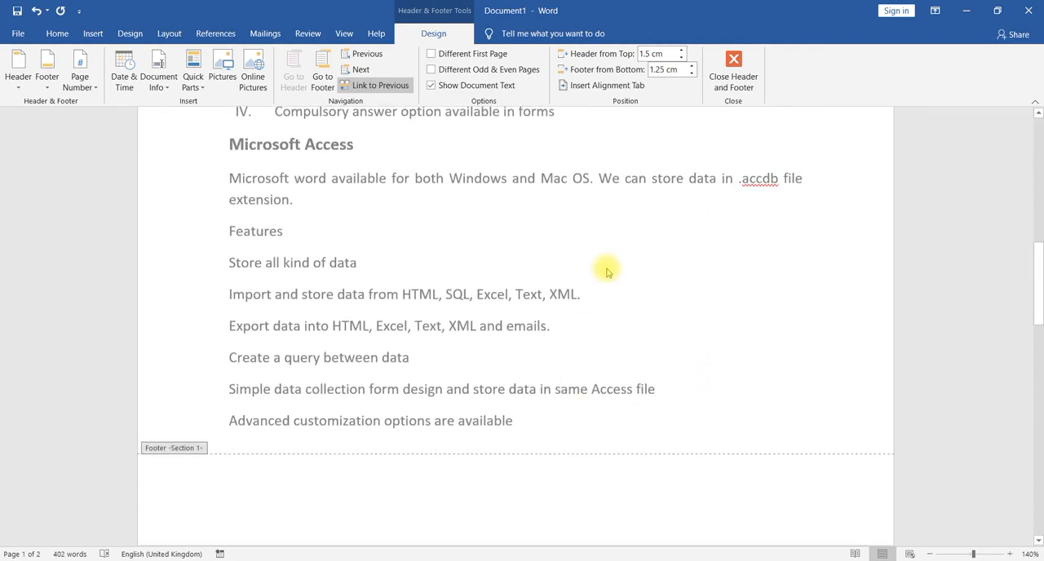
scroll(607, 271, up, 10)
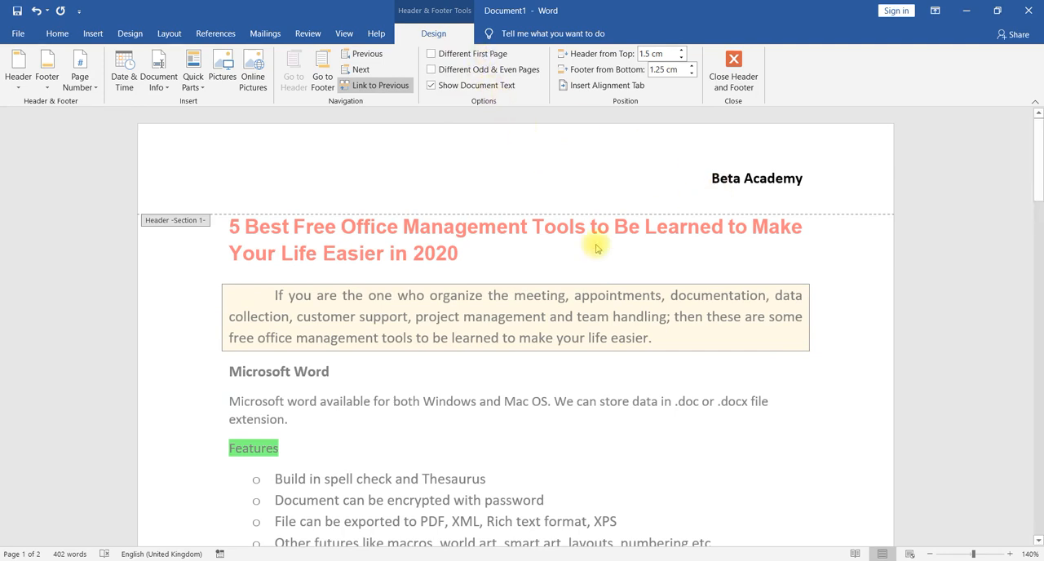
- Leave header editing and check the header across both pages of the document
click(733, 82)
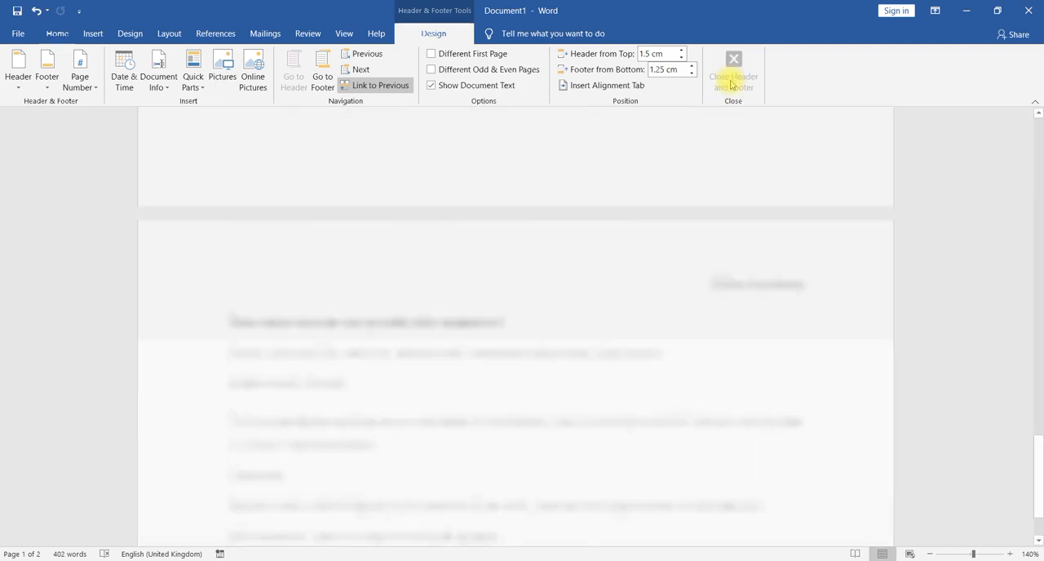
scroll(552, 263, up, 5)
scroll(552, 265, up, 3)
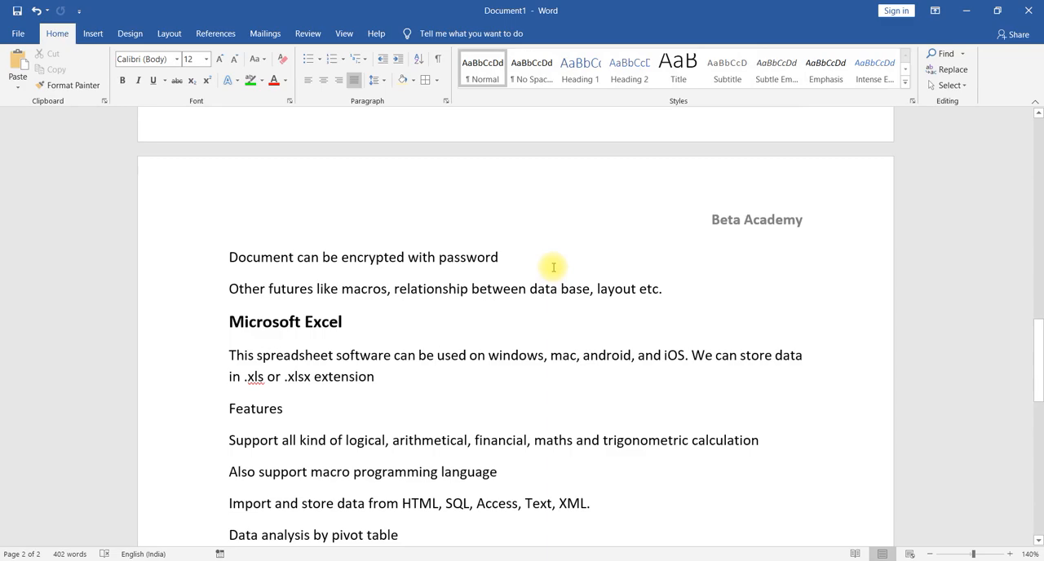
scroll(673, 211, up, 5)
scroll(676, 210, up, 7)
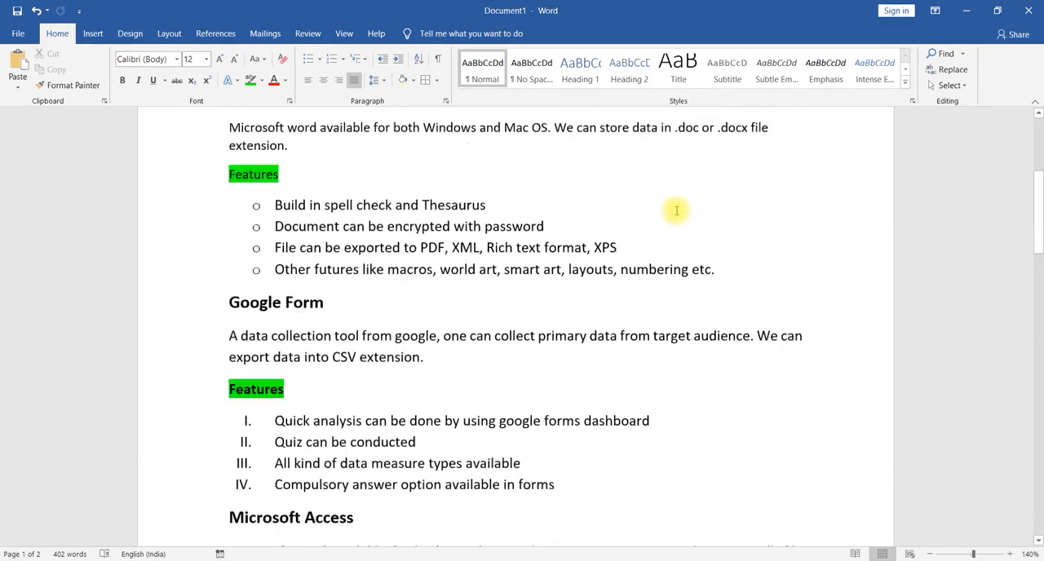
scroll(676, 210, down, 8)
scroll(676, 211, down, 1)
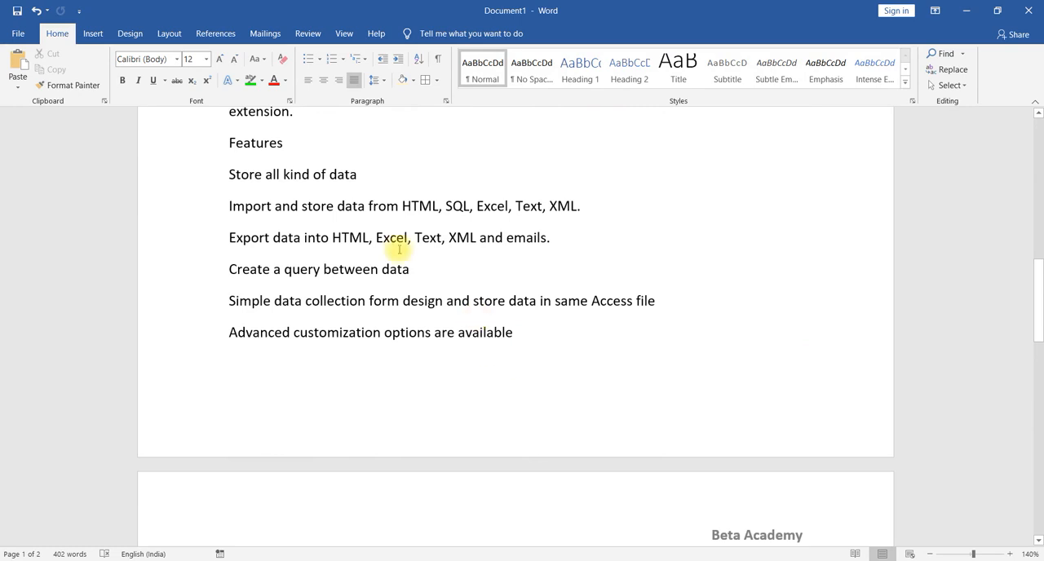
- Add the academy's e-mail address to the document footer and go back to editing the header
click(94, 35)
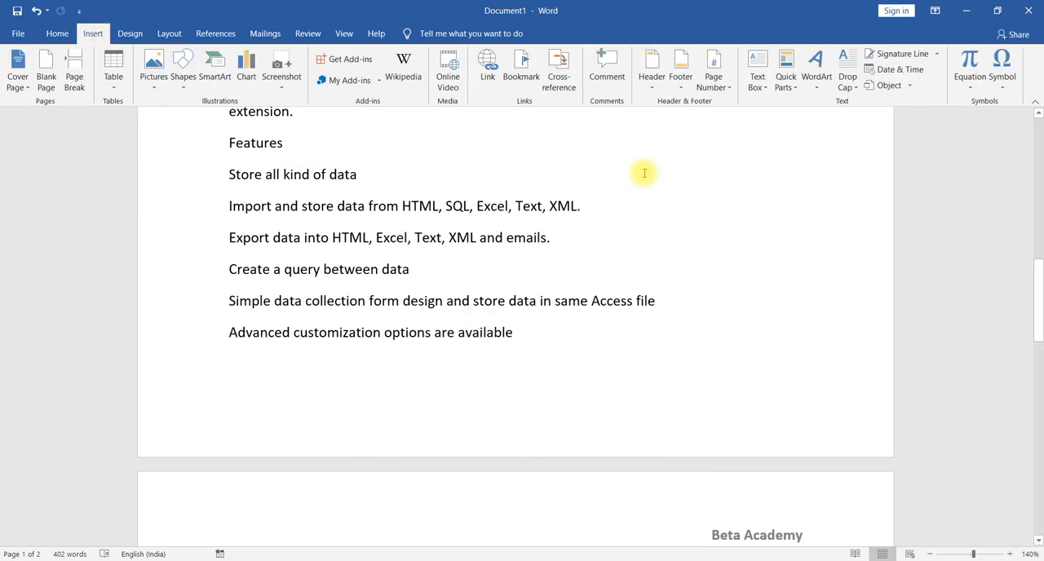
click(681, 81)
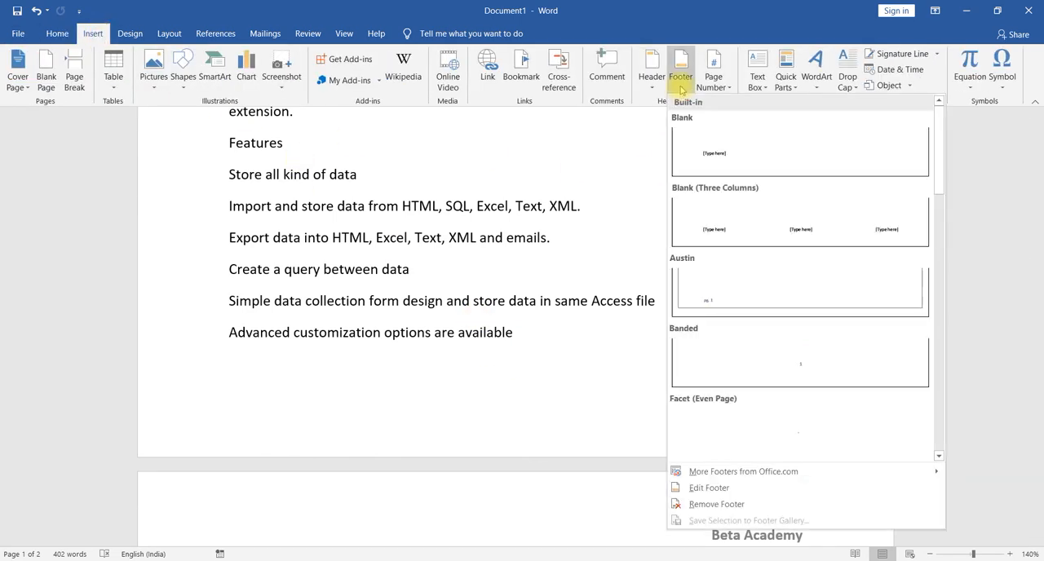
click(685, 487)
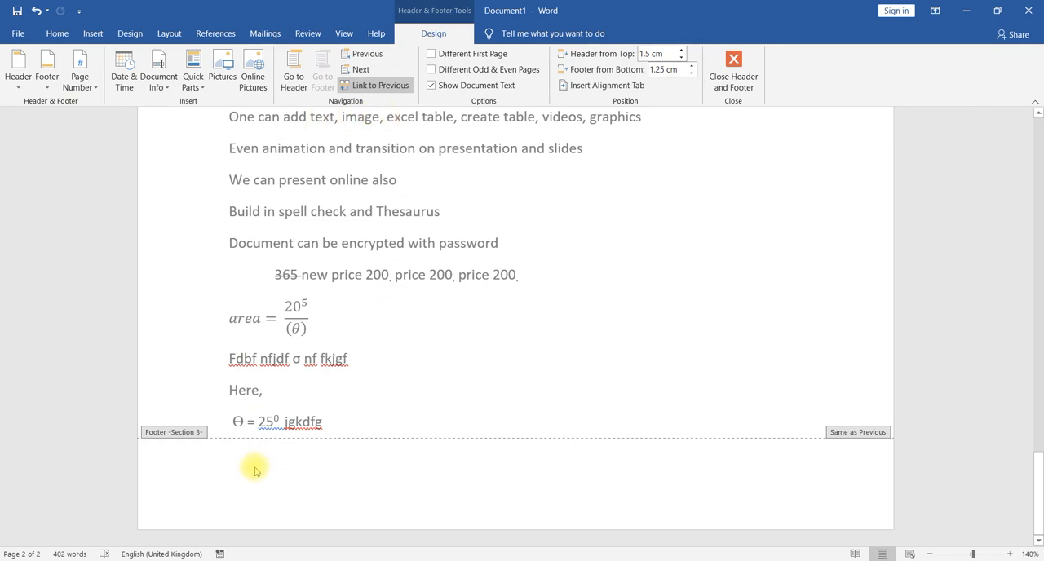
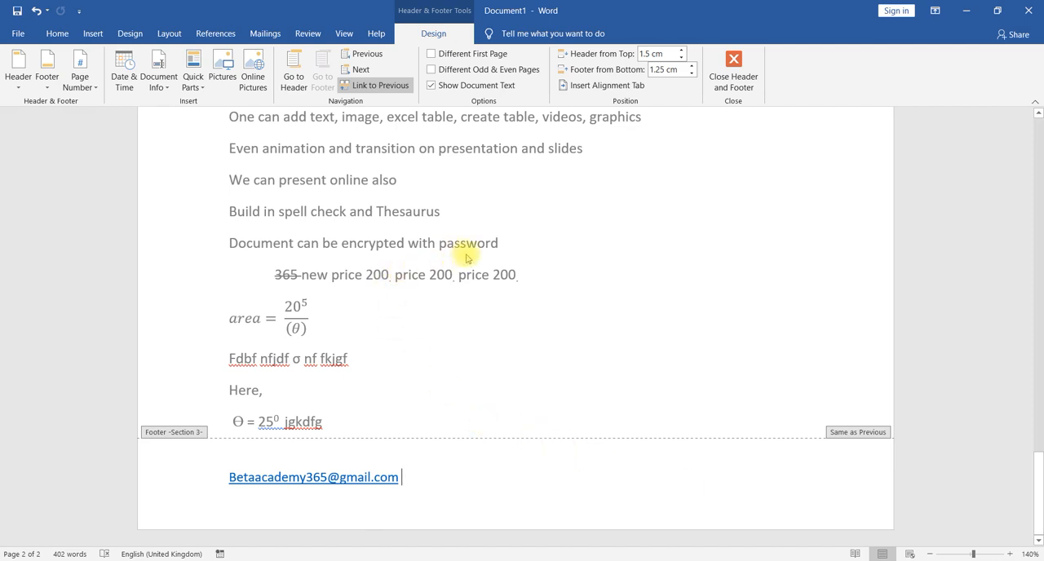
click(294, 81)
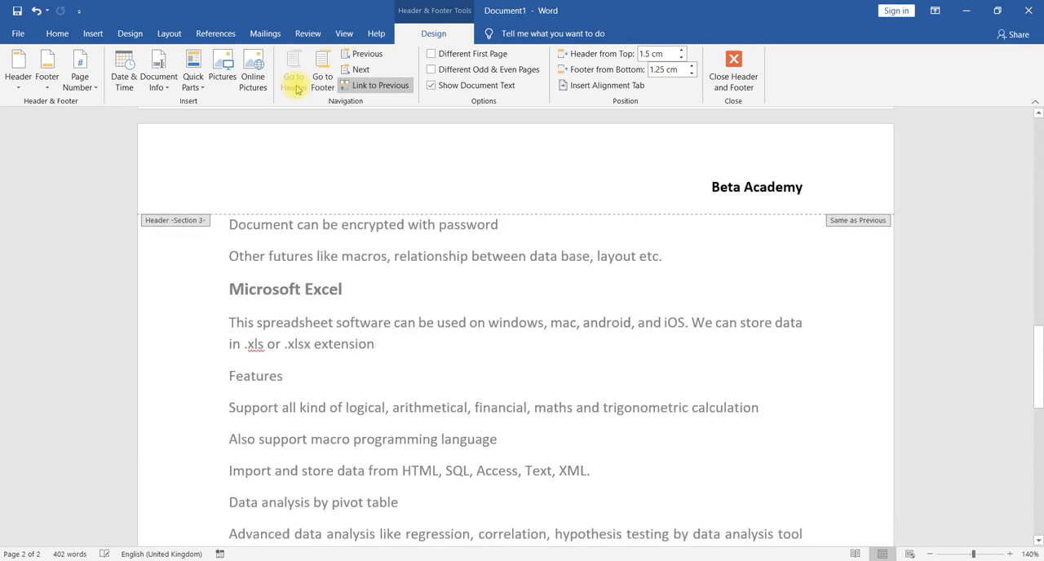
- Insert the current date into the header before "Beta Academy" using the "01 Oct. 20" format
click(124, 82)
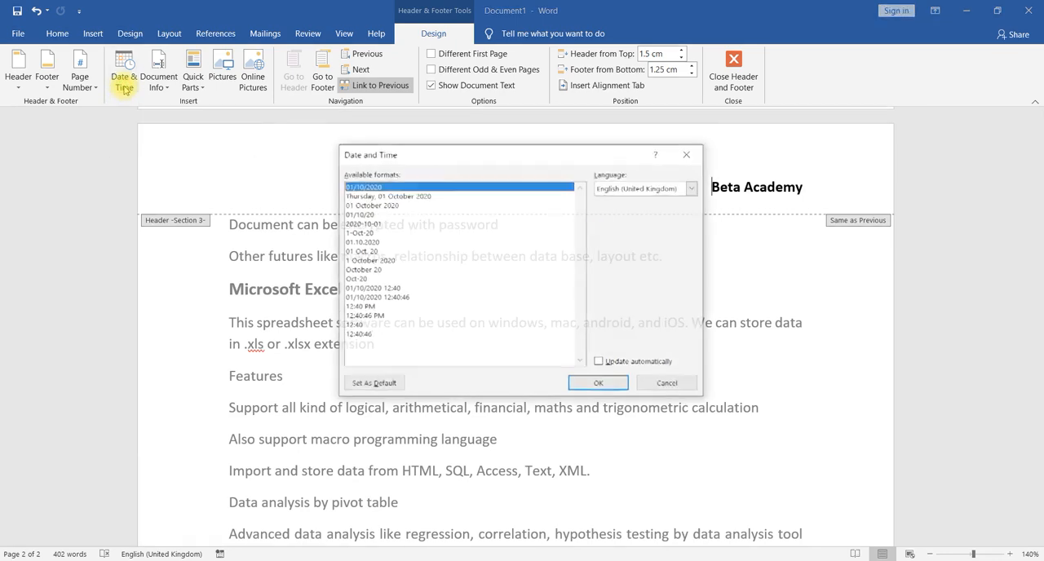
click(379, 196)
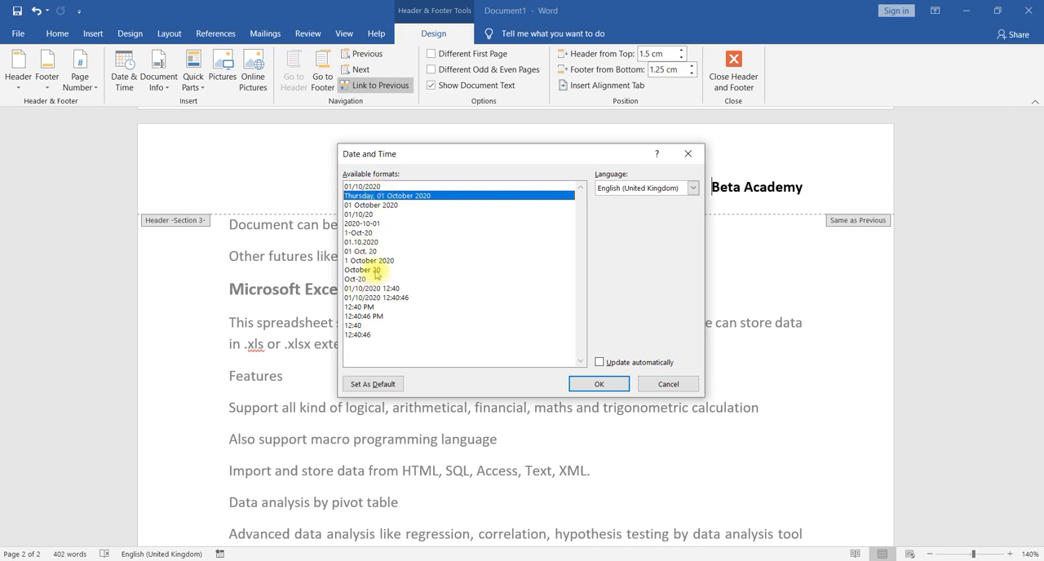
click(376, 300)
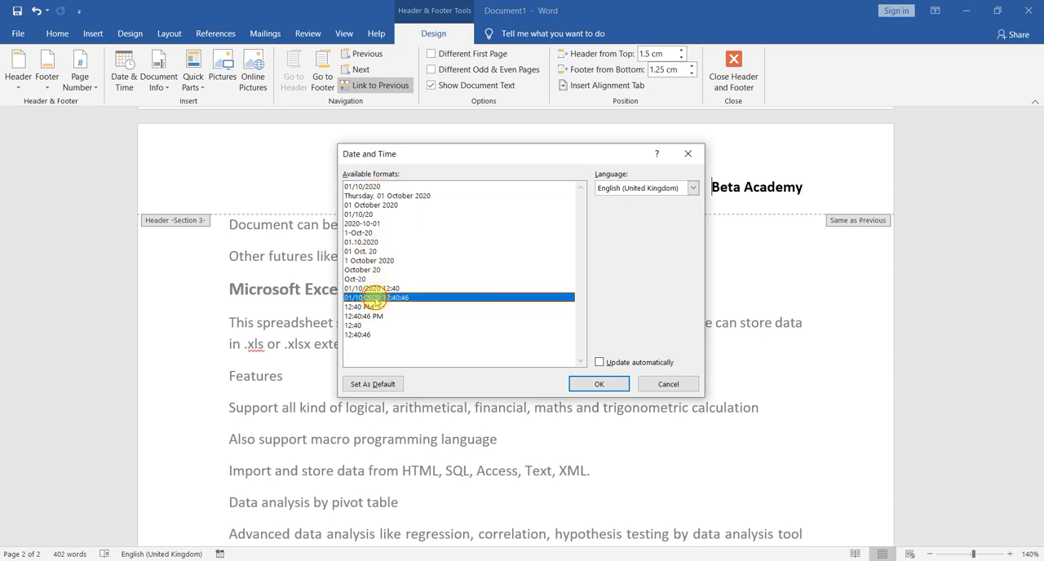
click(371, 252)
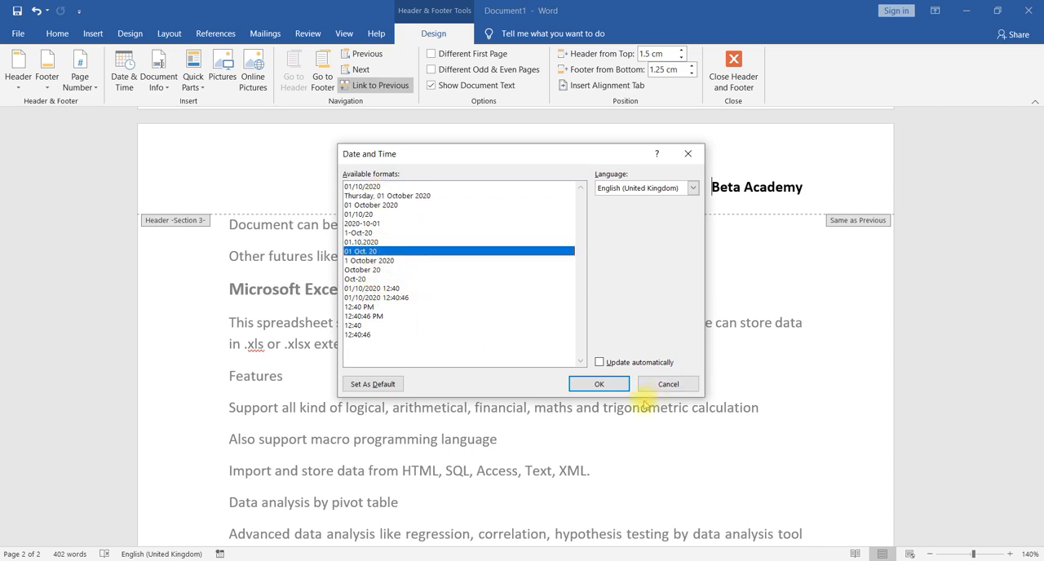
click(606, 386)
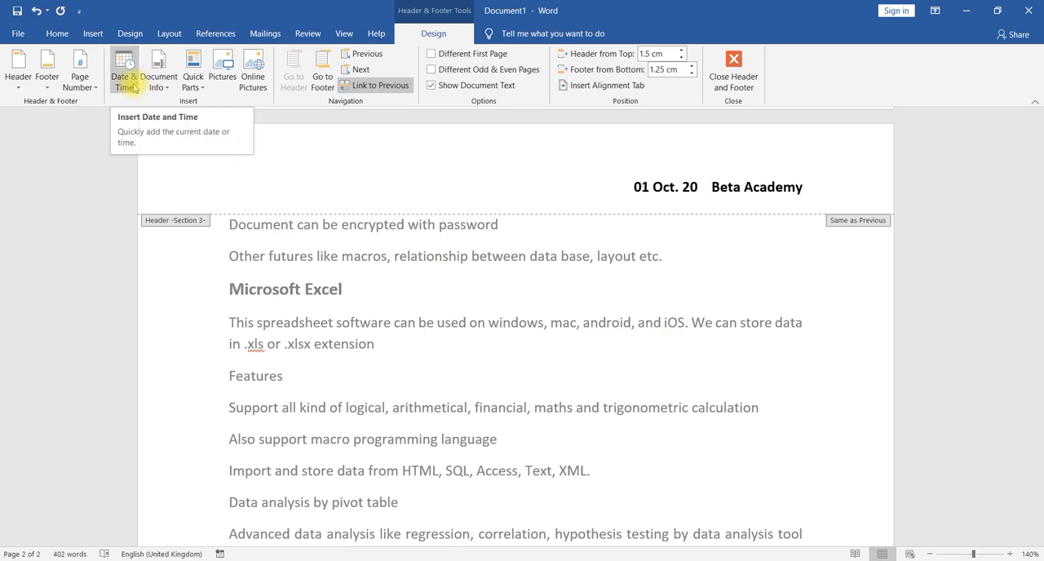
- Go to the footer on page 2 and close header and footer editing
scroll(319, 197, down, 3)
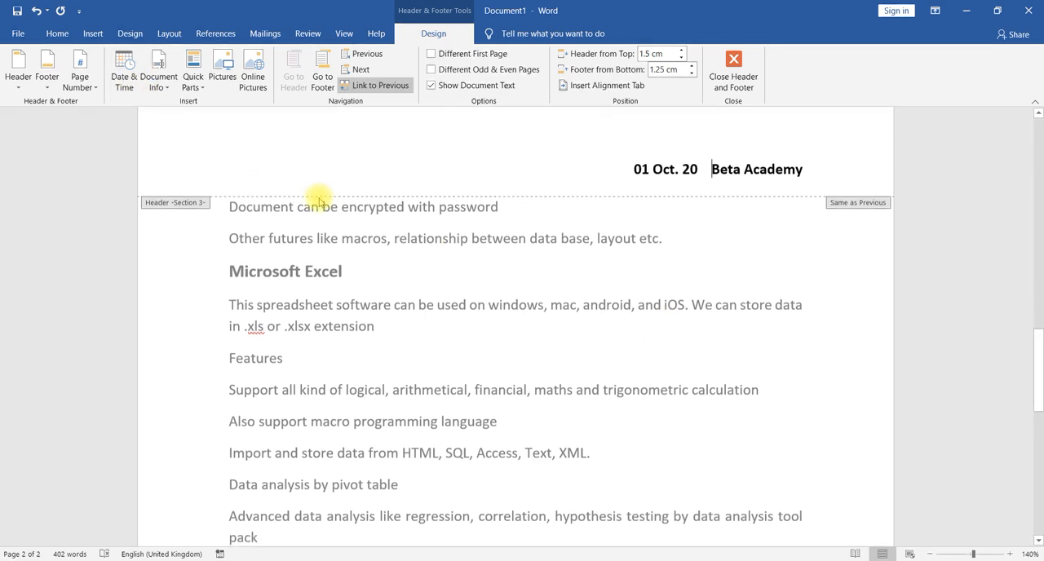
scroll(457, 342, down, 10)
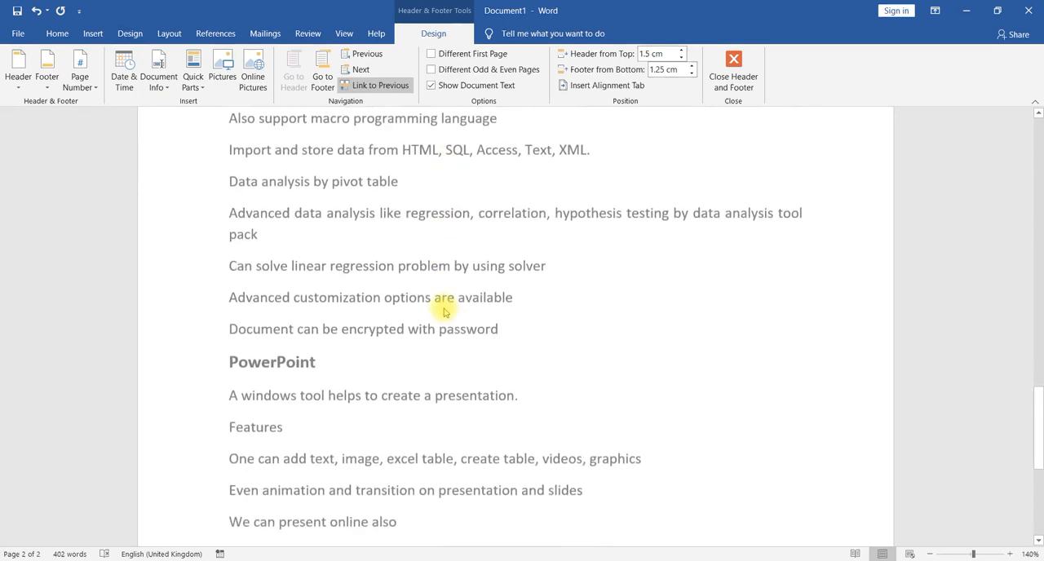
scroll(497, 409, down, 2)
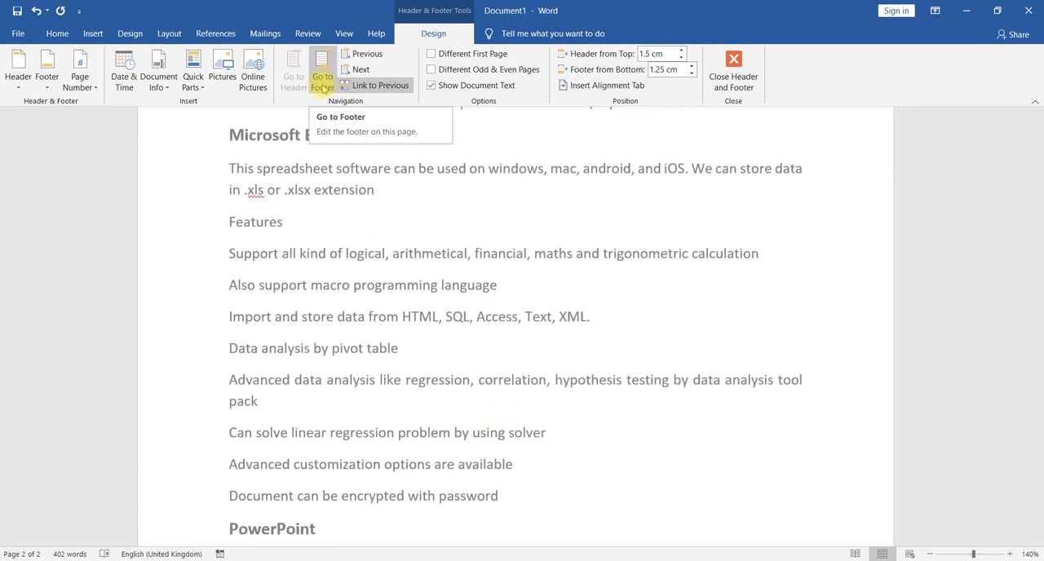
click(322, 82)
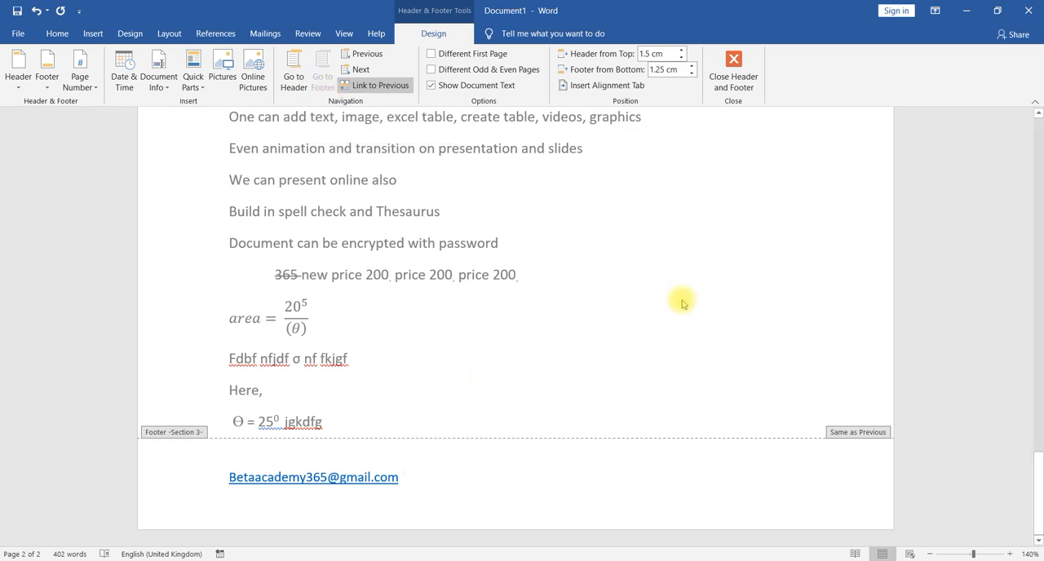
click(736, 71)
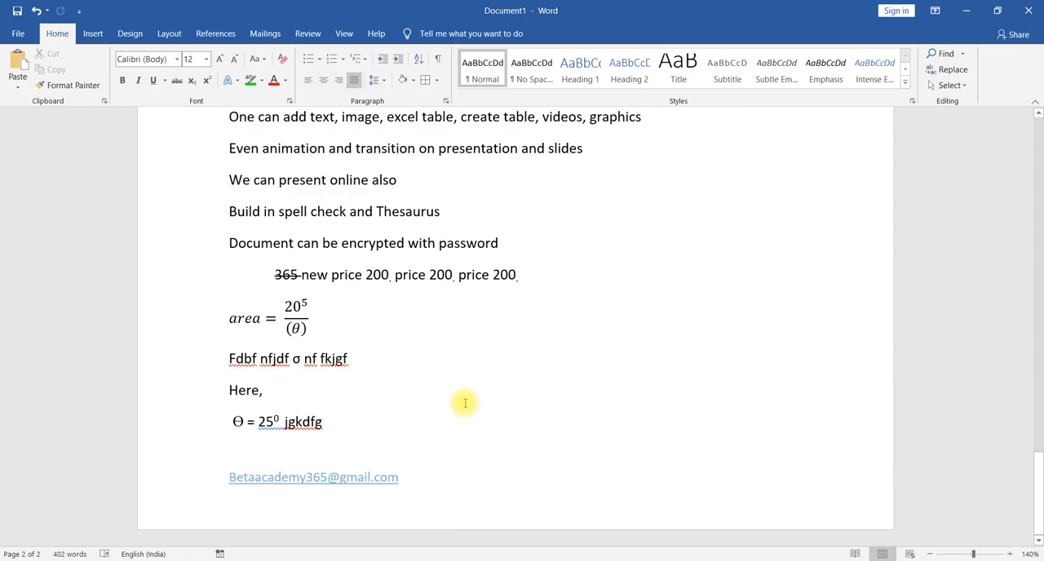
- Check the dated header and the footer across both pages of the document
scroll(464, 403, up, 20)
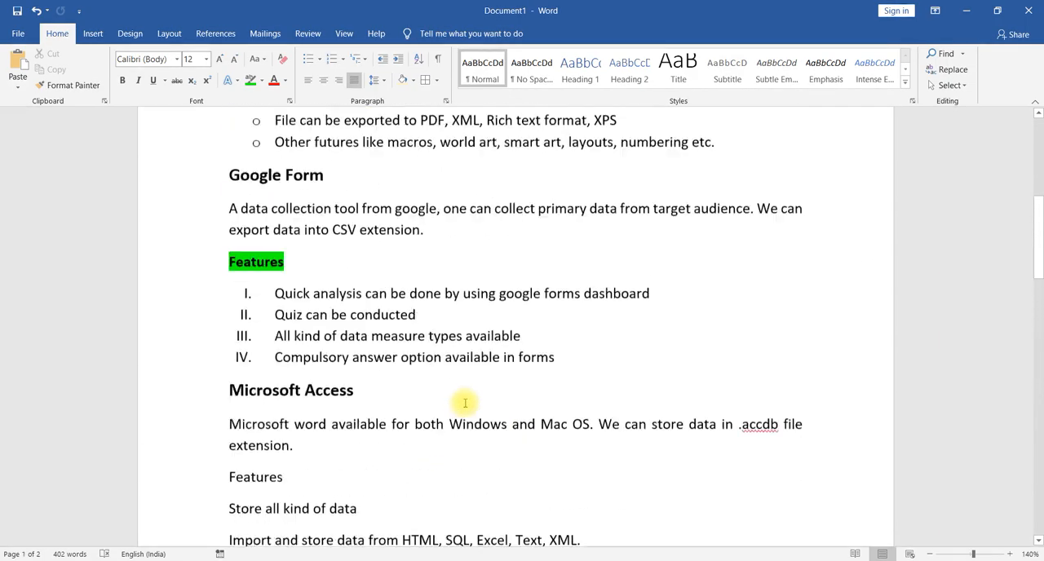
scroll(464, 403, up, 5)
scroll(465, 403, down, 20)
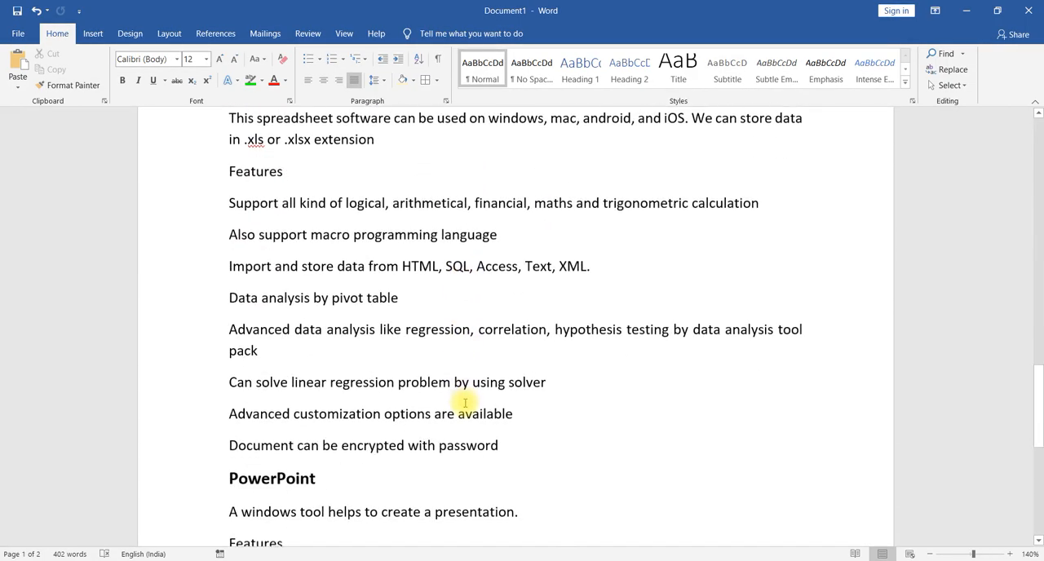
scroll(465, 403, down, 5)
scroll(465, 403, up, 20)
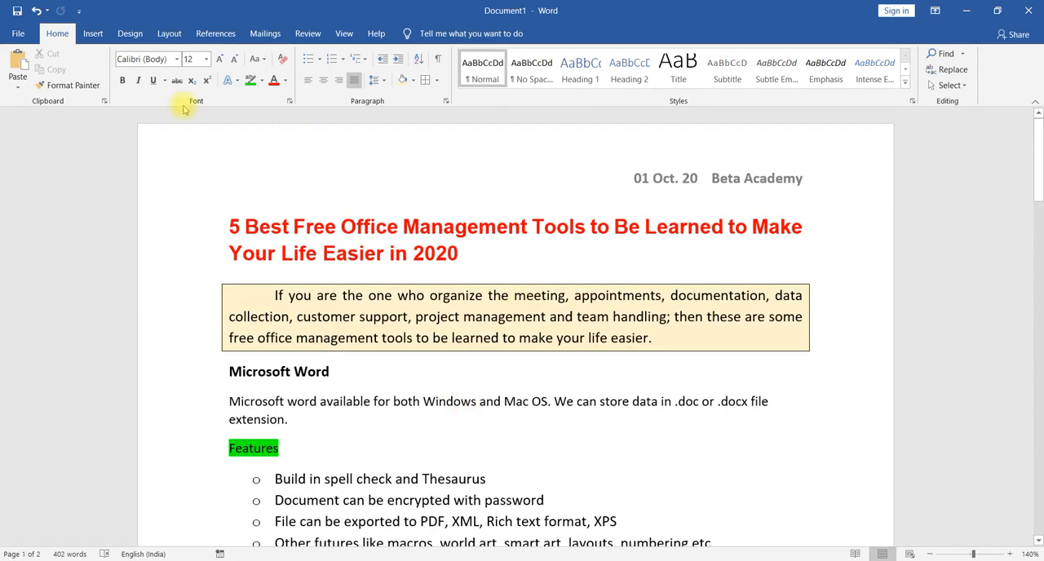
- Format the page numbers with the 1, 2, 3, … number format and start numbering at 10
click(94, 32)
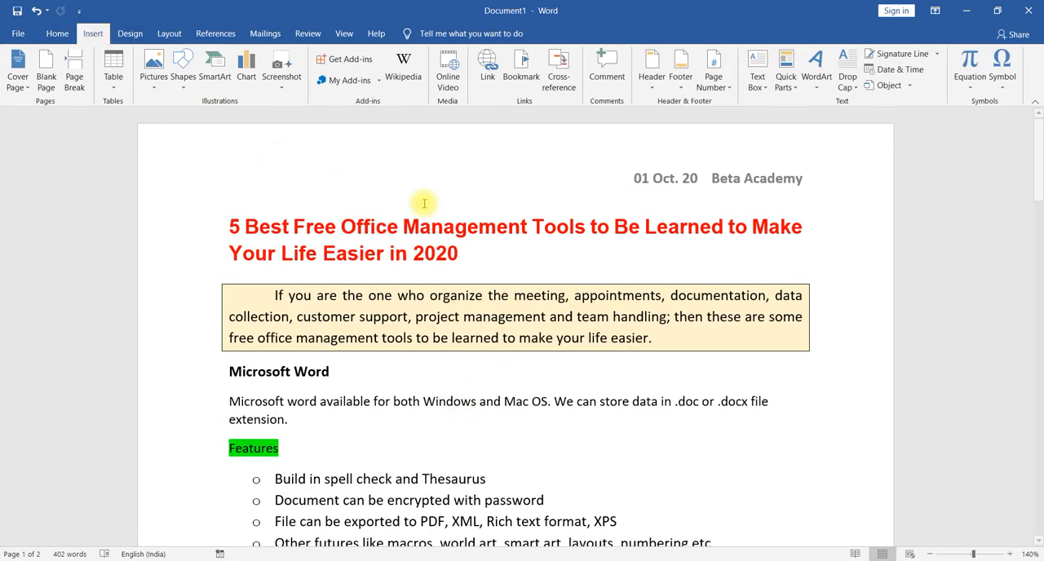
click(715, 87)
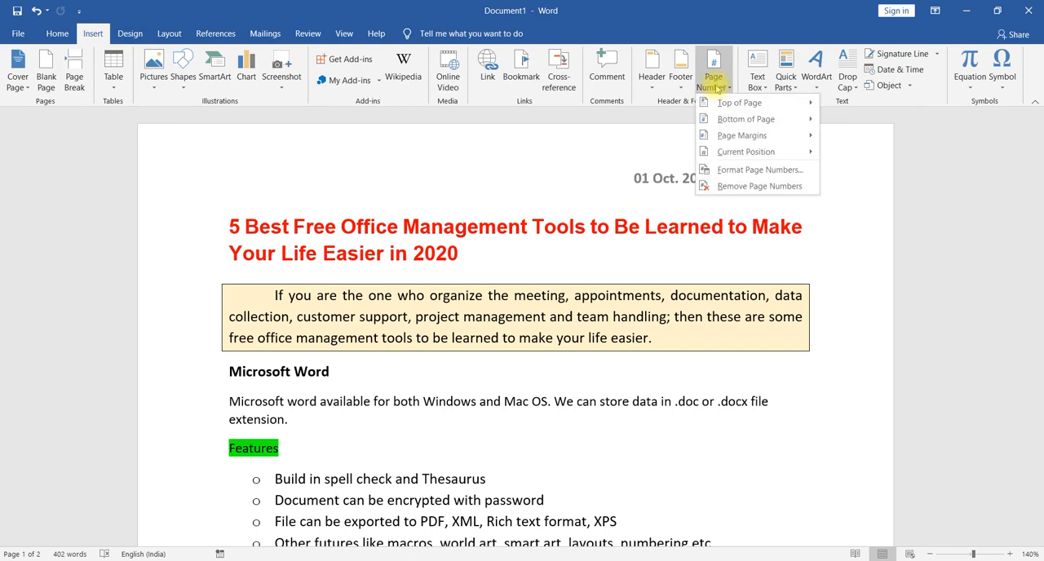
mouse_move(736, 103)
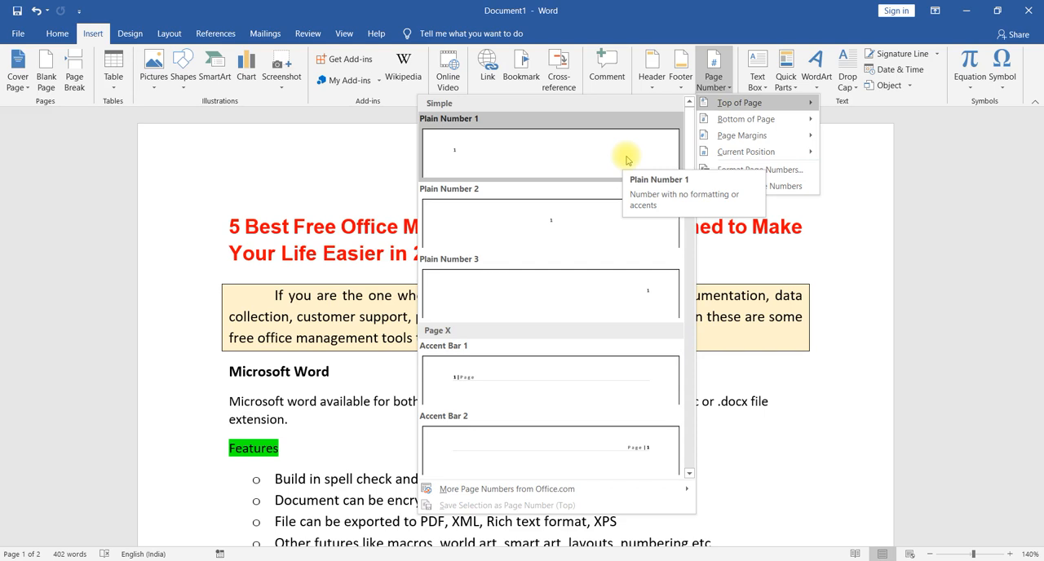
mouse_move(745, 122)
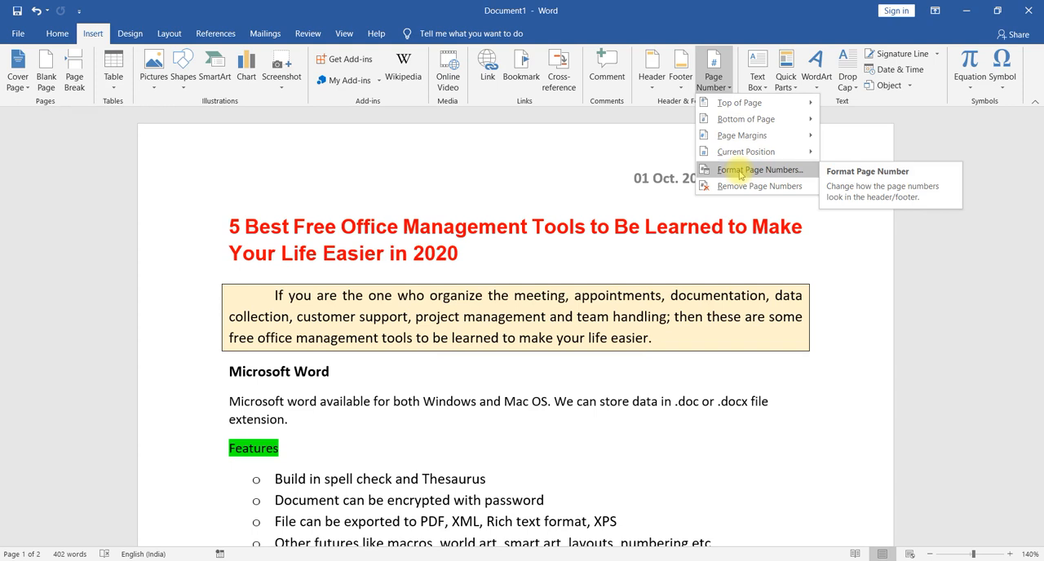
click(741, 172)
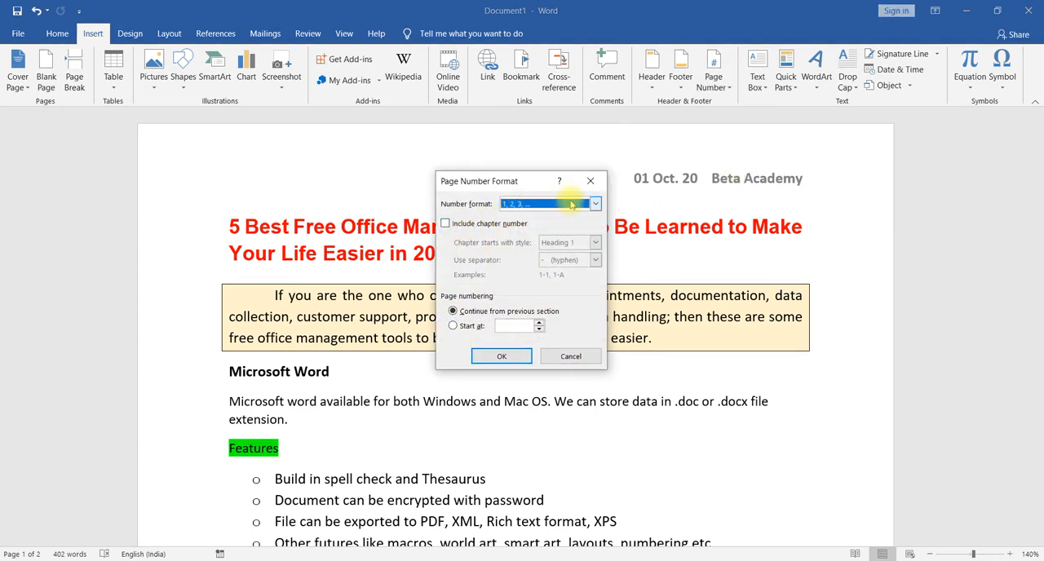
click(596, 207)
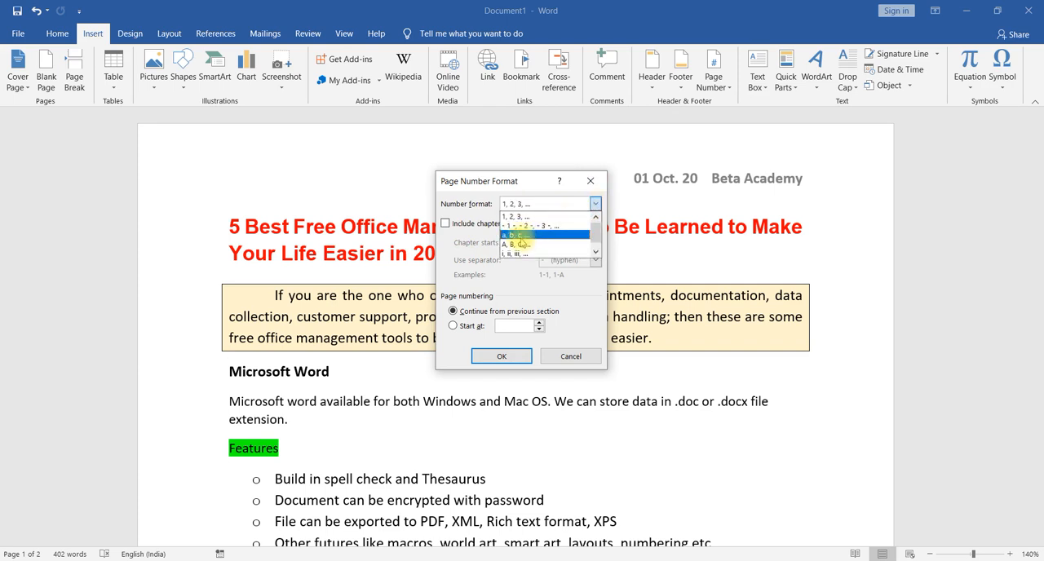
click(559, 217)
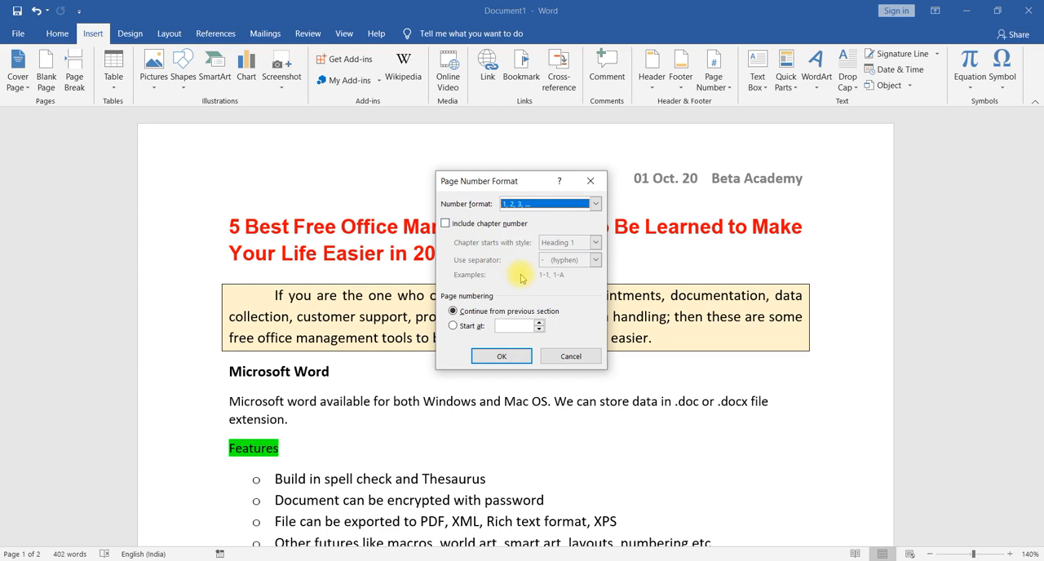
click(453, 326)
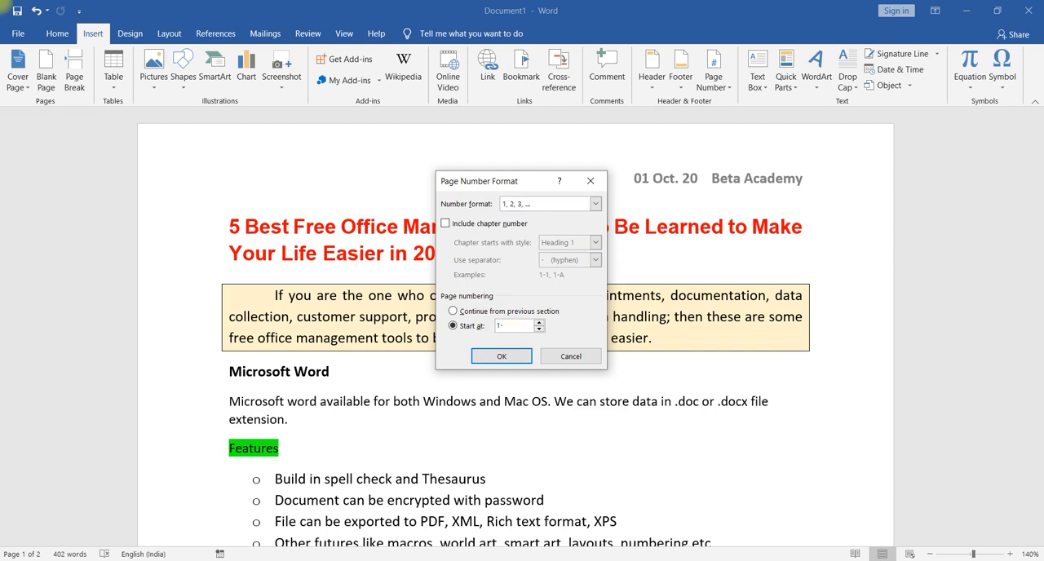
click(491, 358)
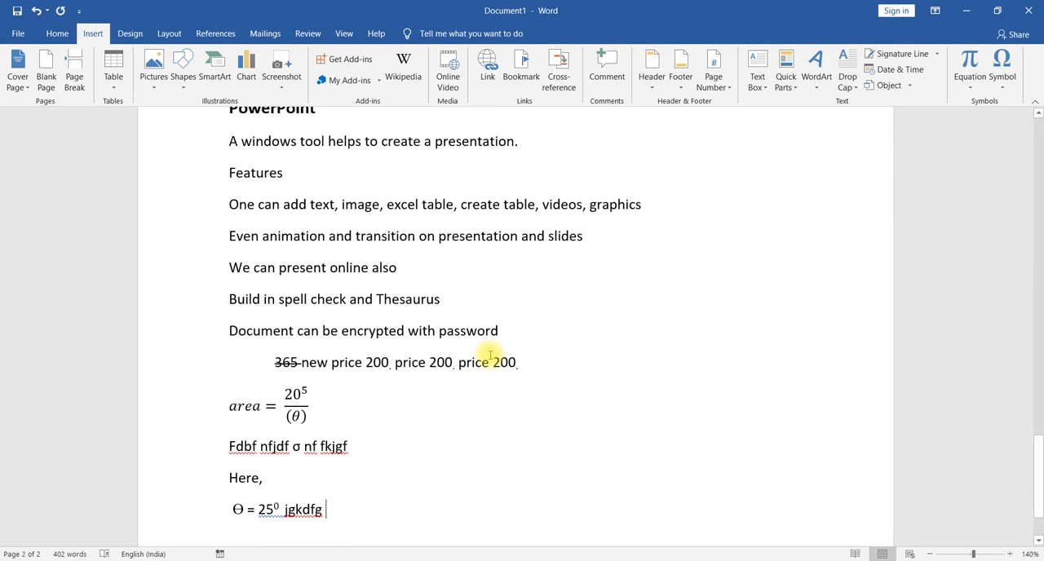
- Insert a Plain Number 3 page number at the bottom of the pages and close header and footer editing
scroll(490, 355, down, 2)
scroll(490, 355, up, 20)
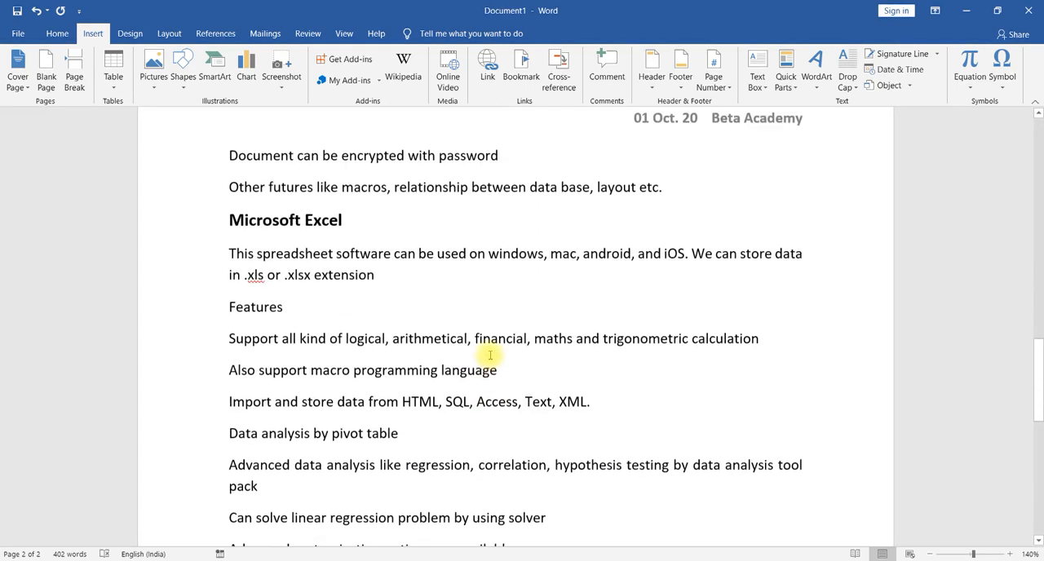
scroll(490, 357, down, 6)
scroll(490, 358, up, 20)
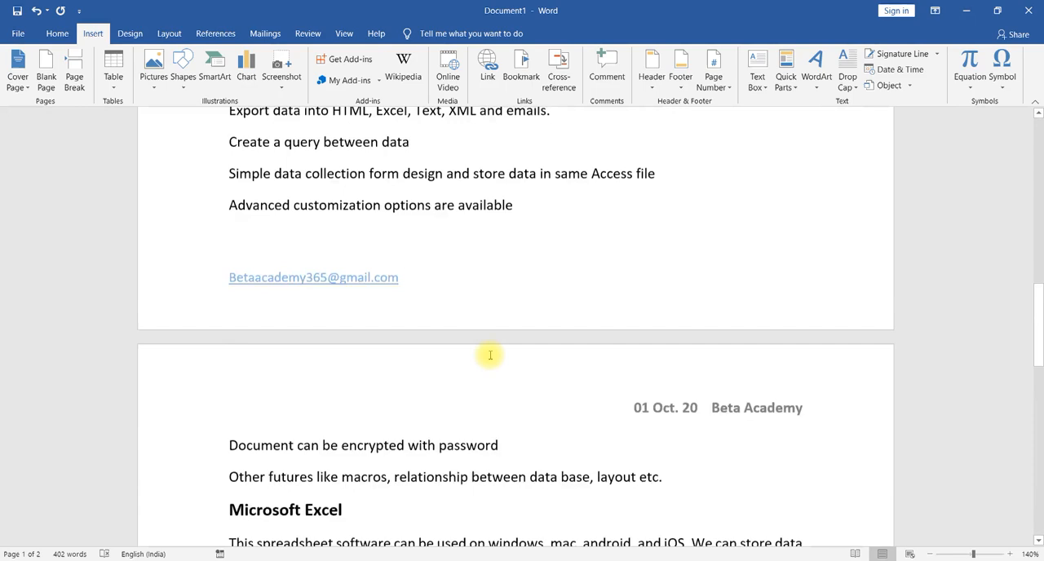
click(714, 82)
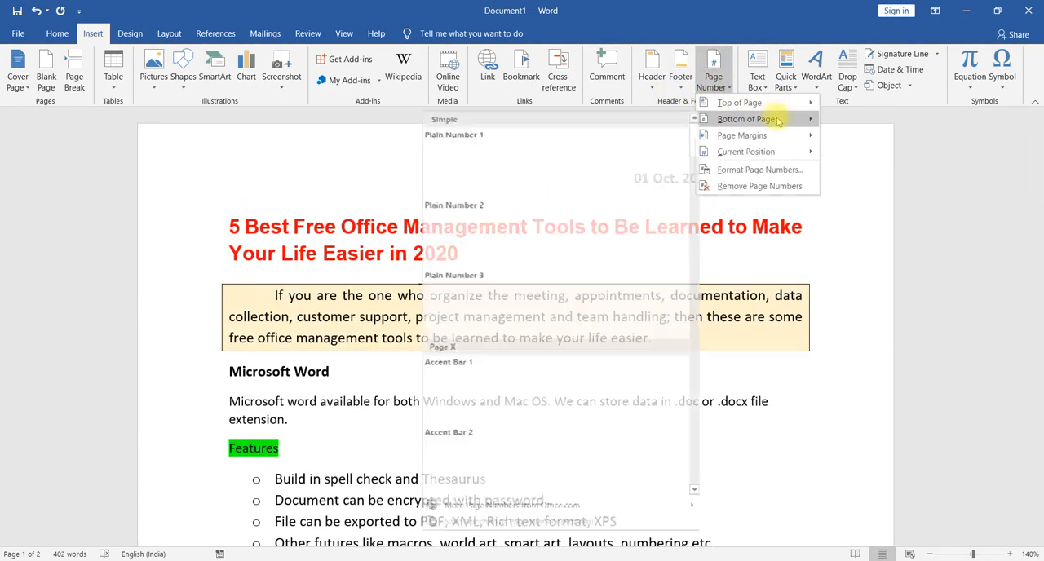
click(615, 311)
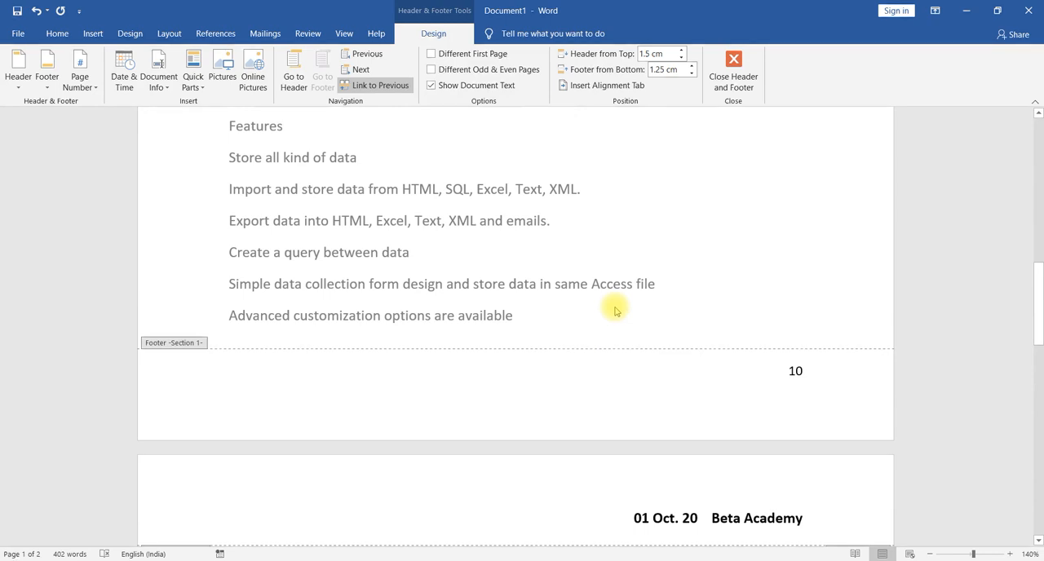
scroll(615, 311, down, 1)
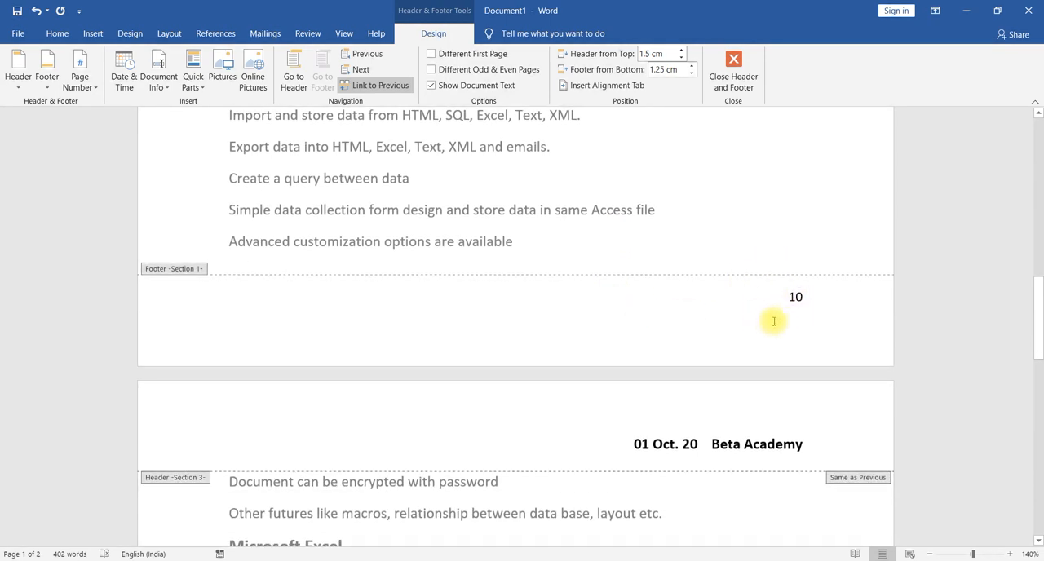
scroll(770, 328, down, 10)
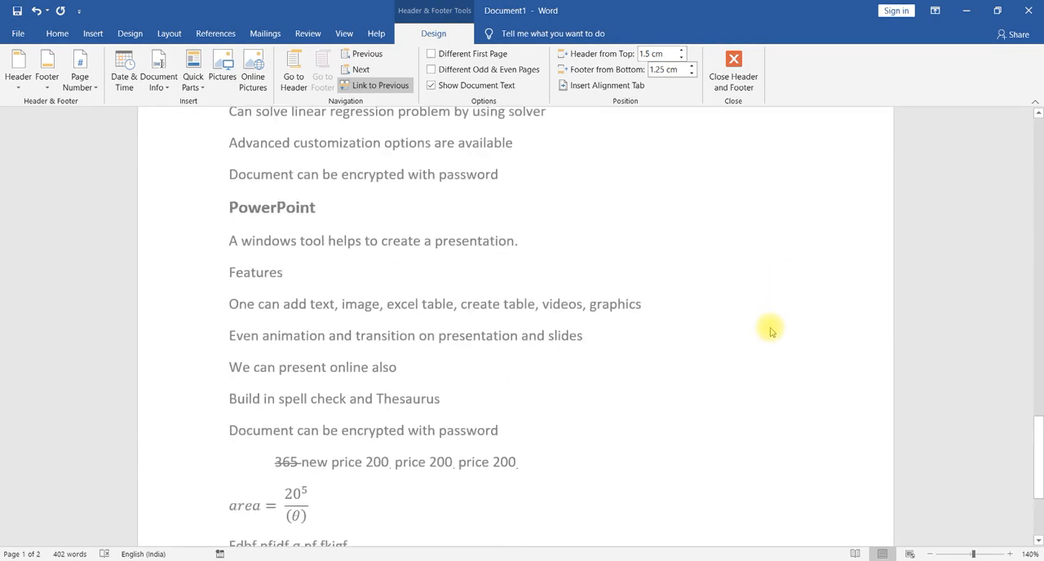
click(733, 79)
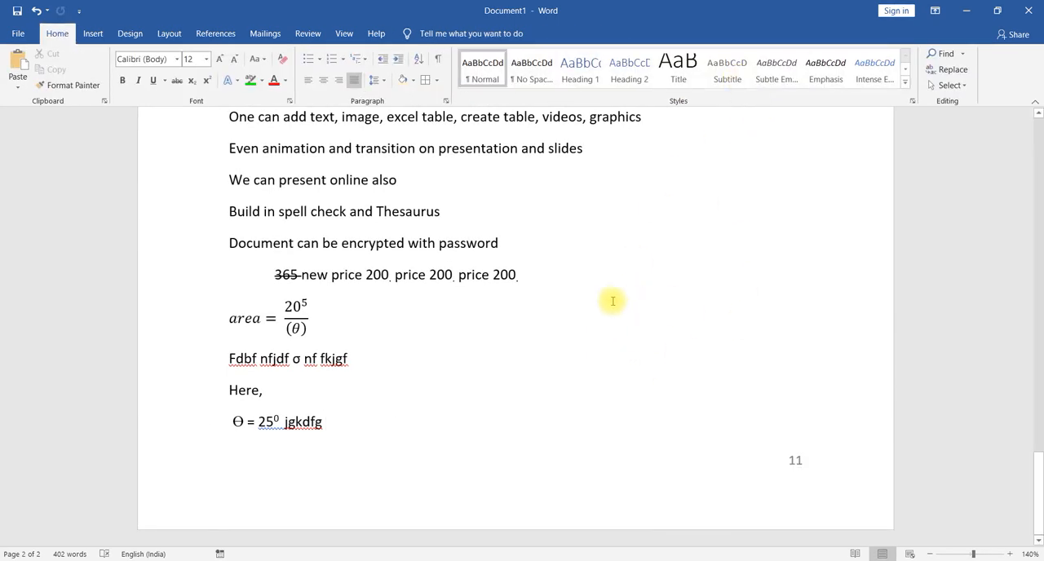
- Edit the footer to add the centred text "Betaaca" beside the page number, and close footer editing
click(169, 33)
click(93, 37)
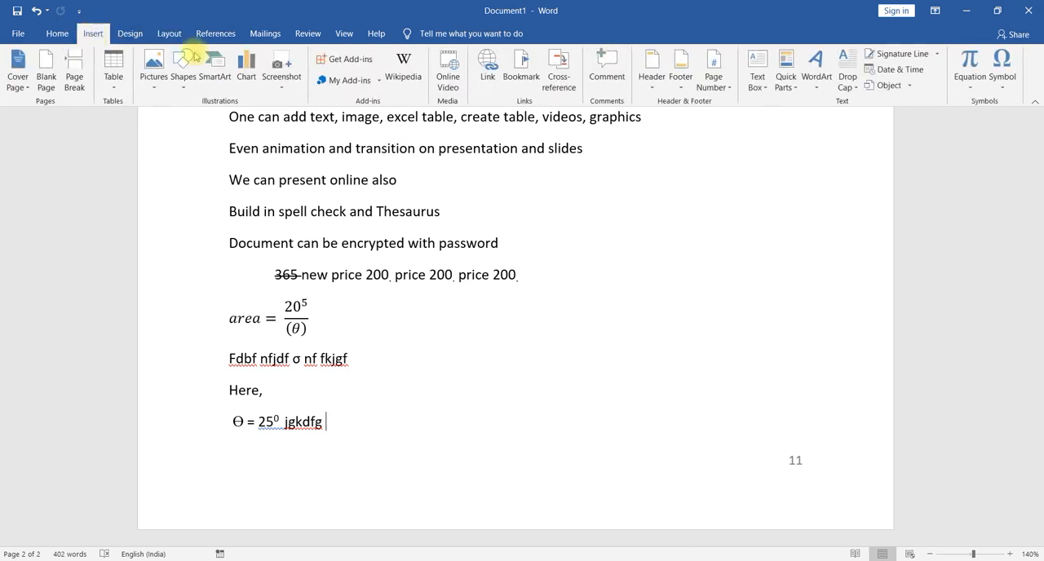
click(682, 82)
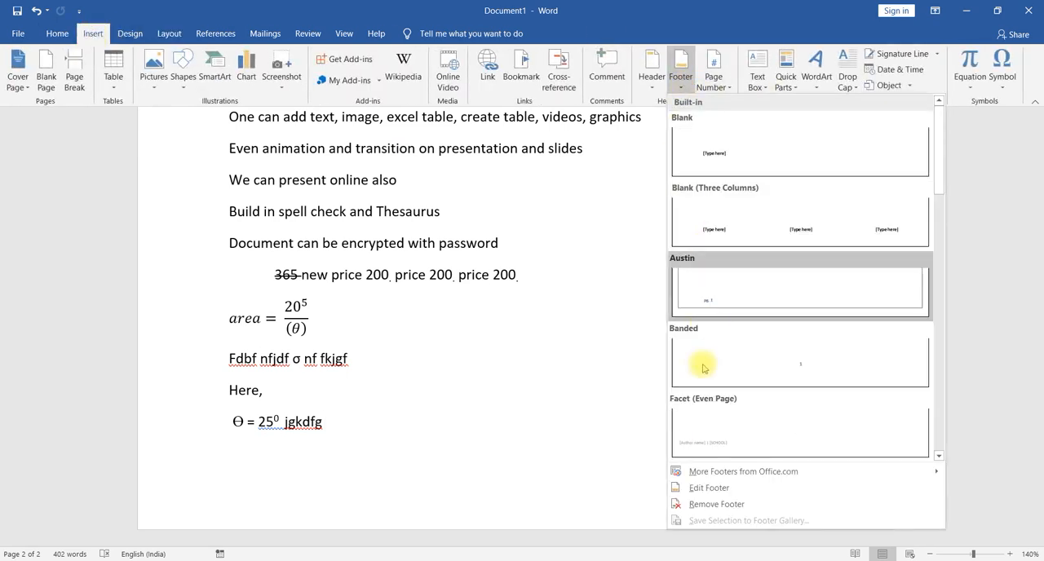
click(712, 487)
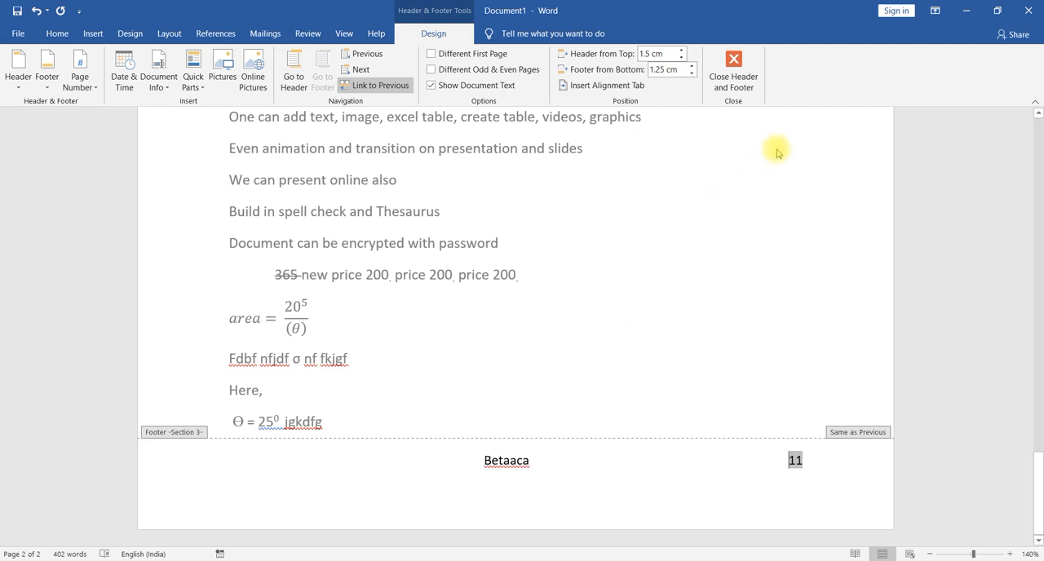
click(733, 78)
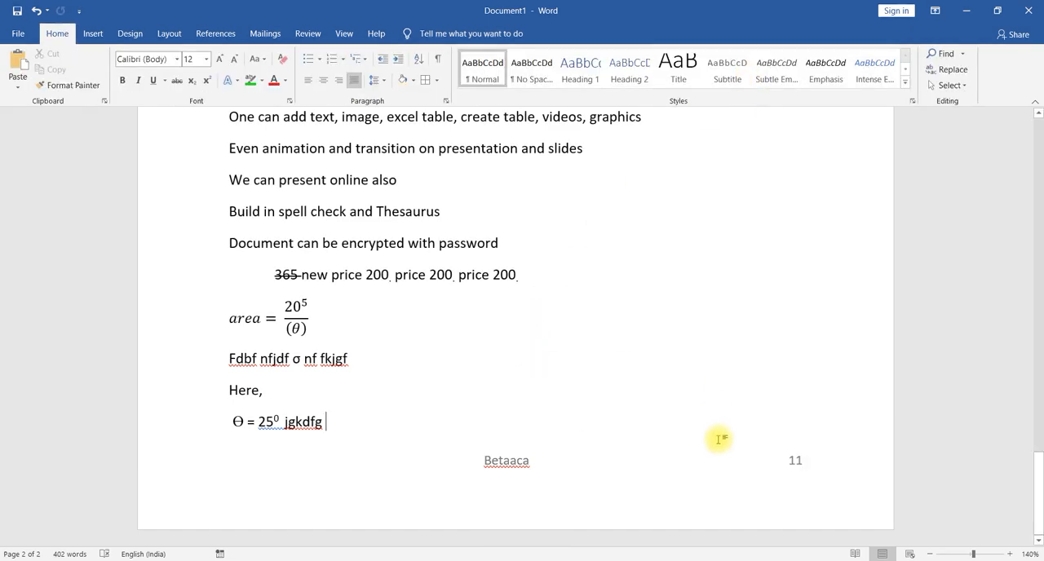
- Review the finished header and footer across both pages of the document
scroll(718, 440, up, 15)
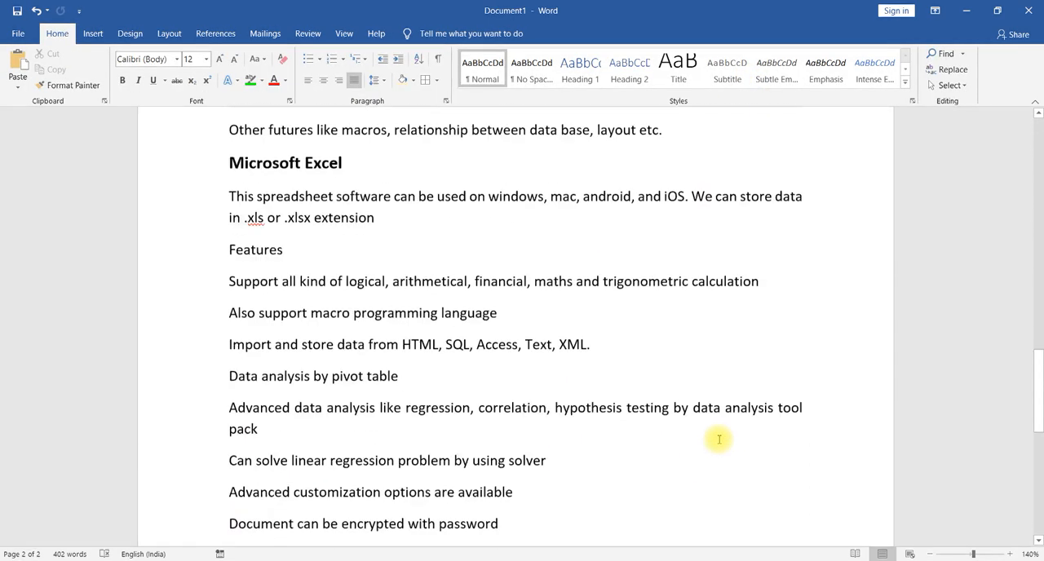
scroll(718, 442, up, 10)
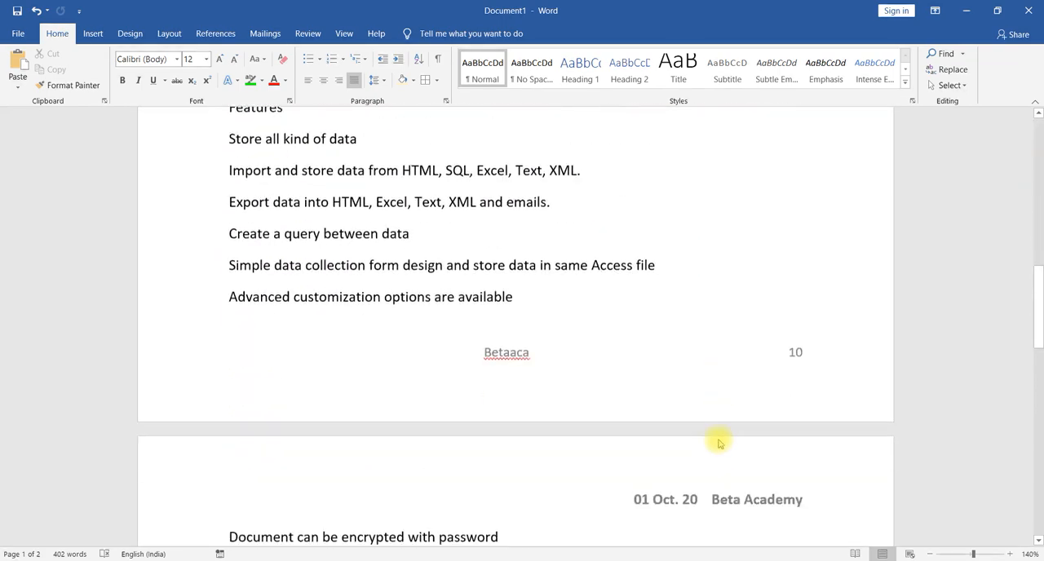
scroll(717, 437, down, 10)
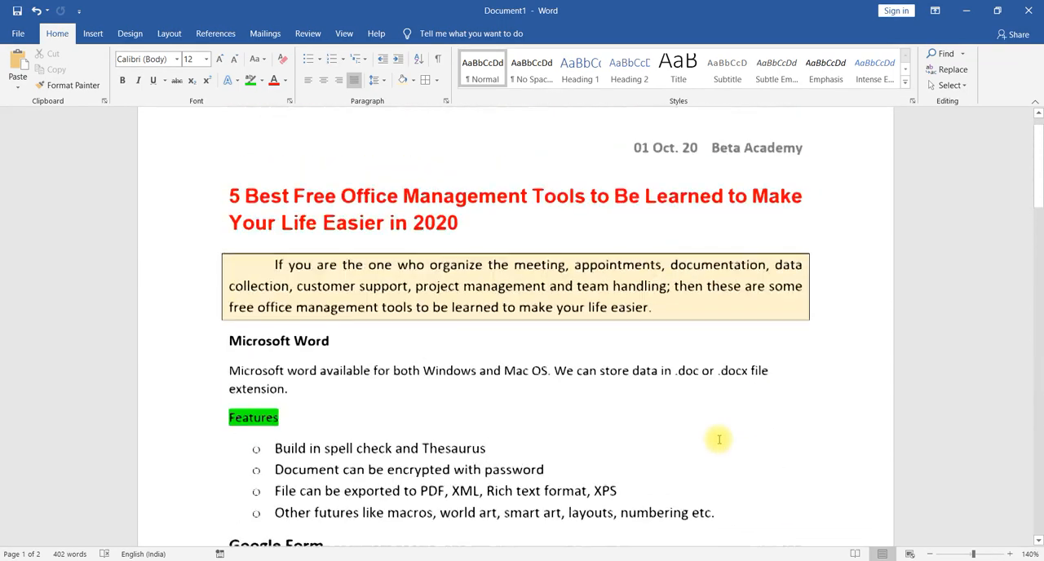
scroll(719, 439, up, 1)
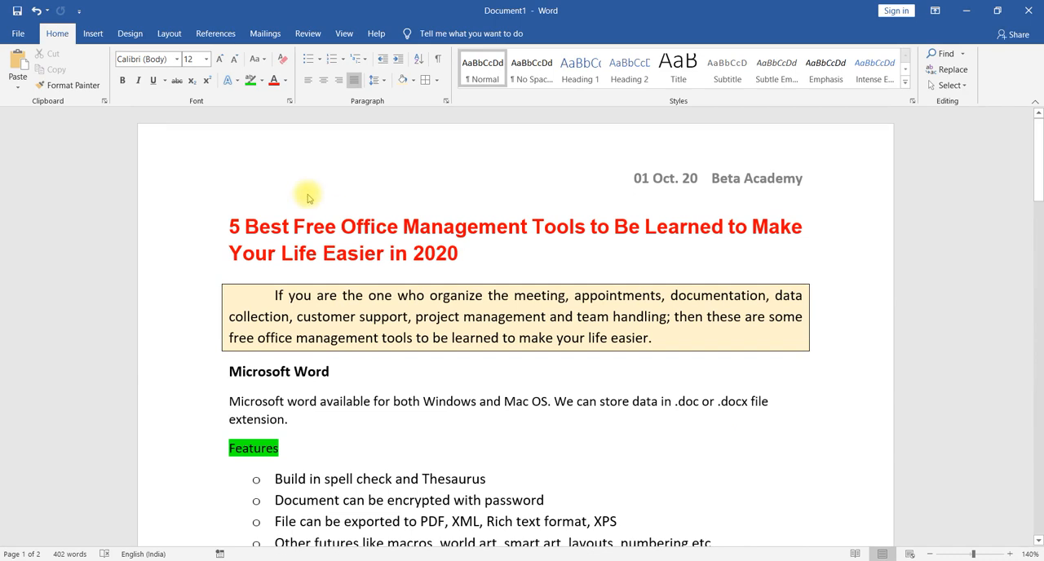
click(91, 36)
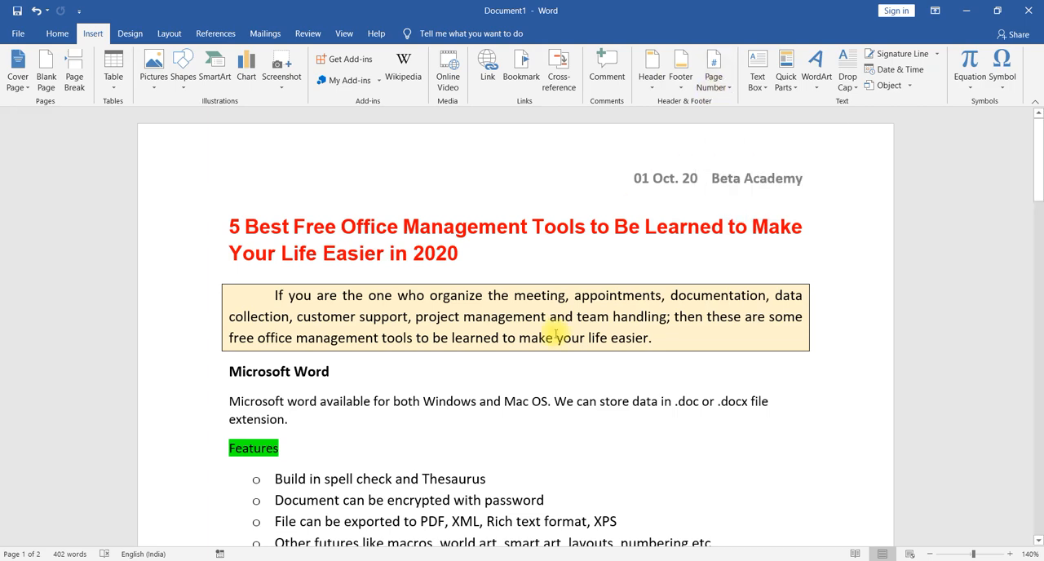
scroll(489, 335, down, 3)
scroll(556, 333, up, 2)
scroll(556, 334, up, 1)
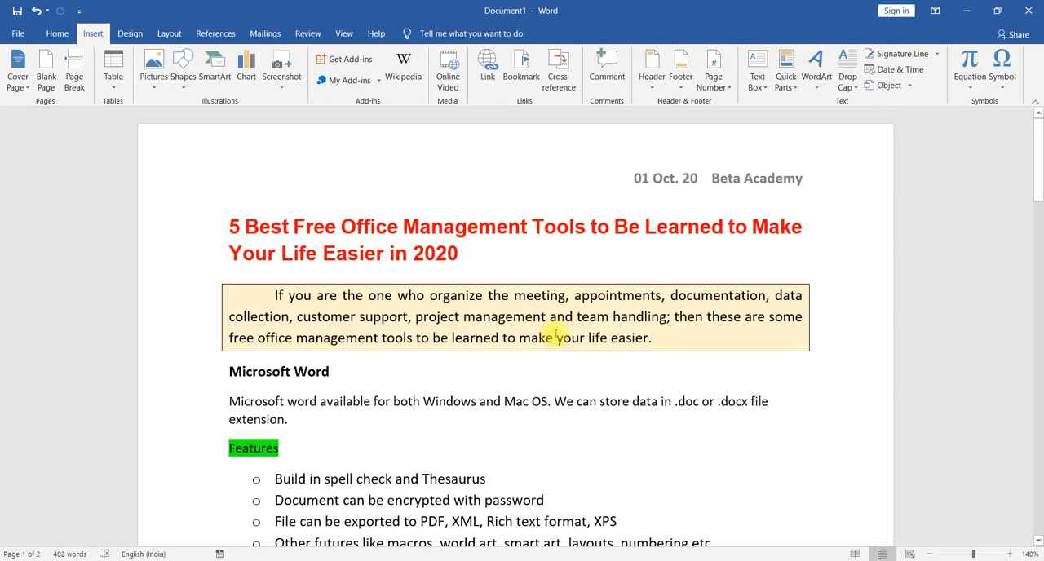